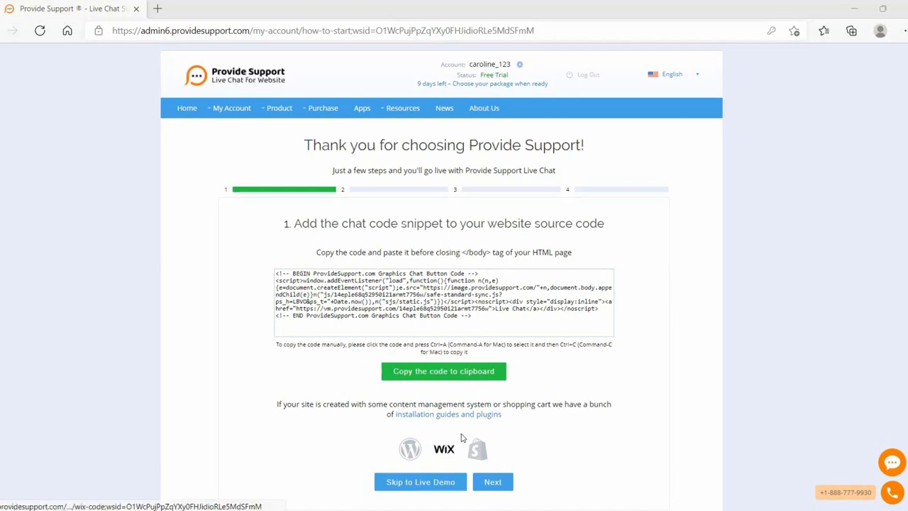
- Advance the setup wizard to step 2 and launch the web agent app instantly
click(492, 484)
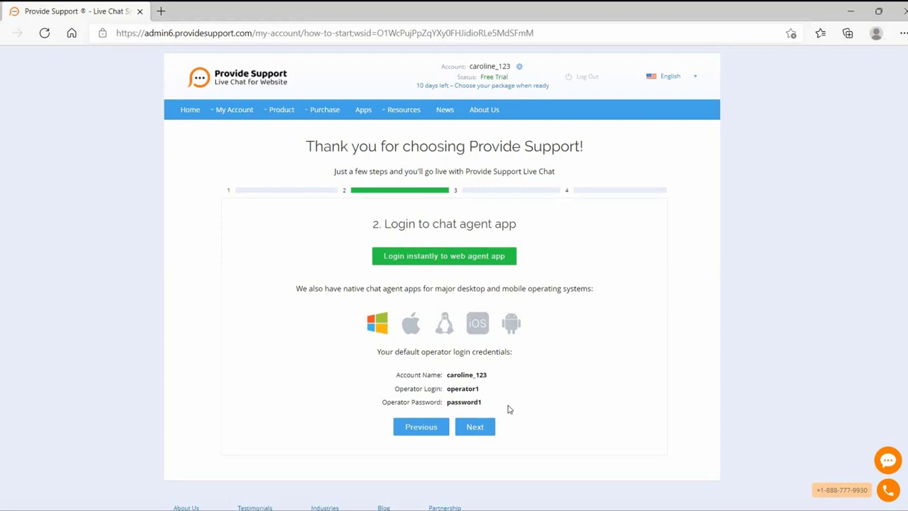
click(436, 255)
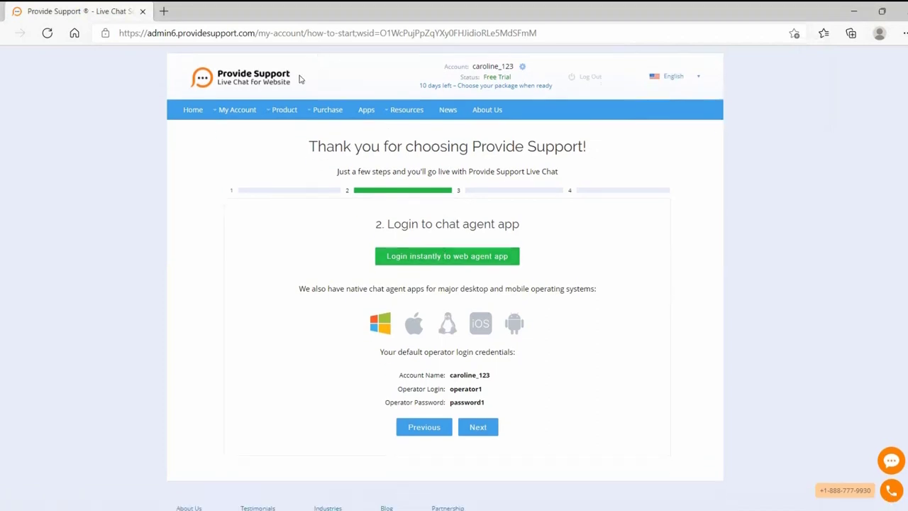
- Open the Live Chat Agent Apps page from the top menu and scroll through it
click(365, 110)
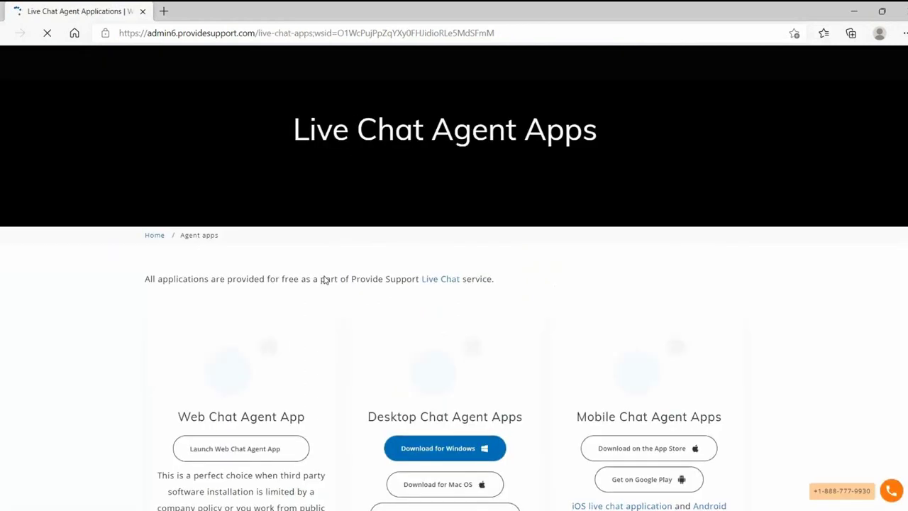
scroll(324, 279, down, 1)
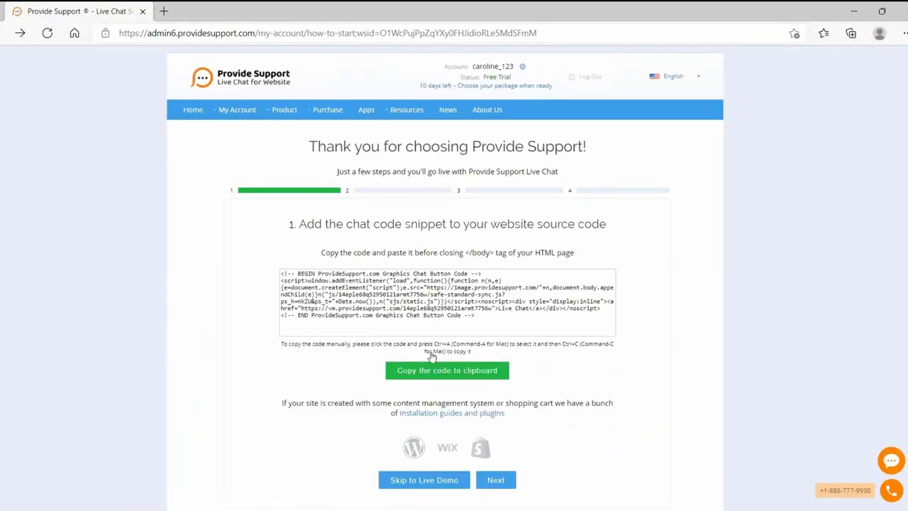
scroll(446, 369, down, 3)
- Go through wizard steps 2, 3 and 4 (What's next?), then finish the wizard
click(492, 316)
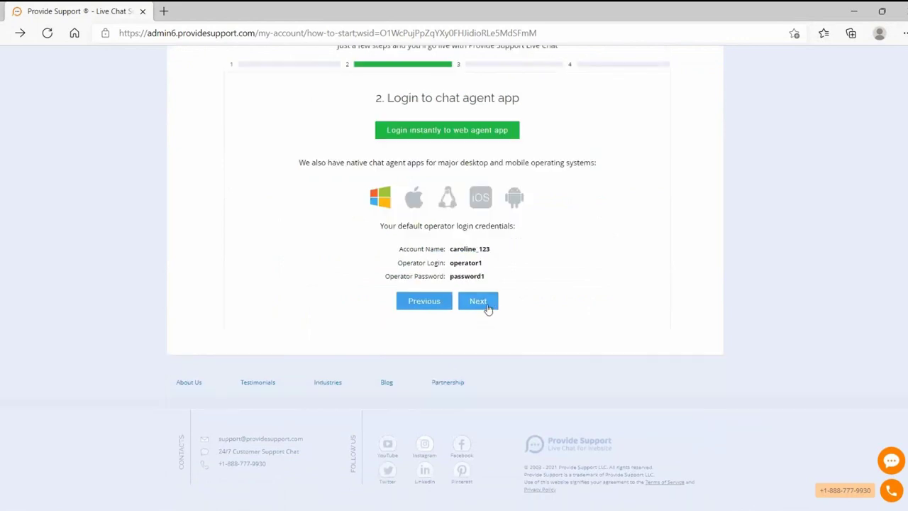
click(488, 308)
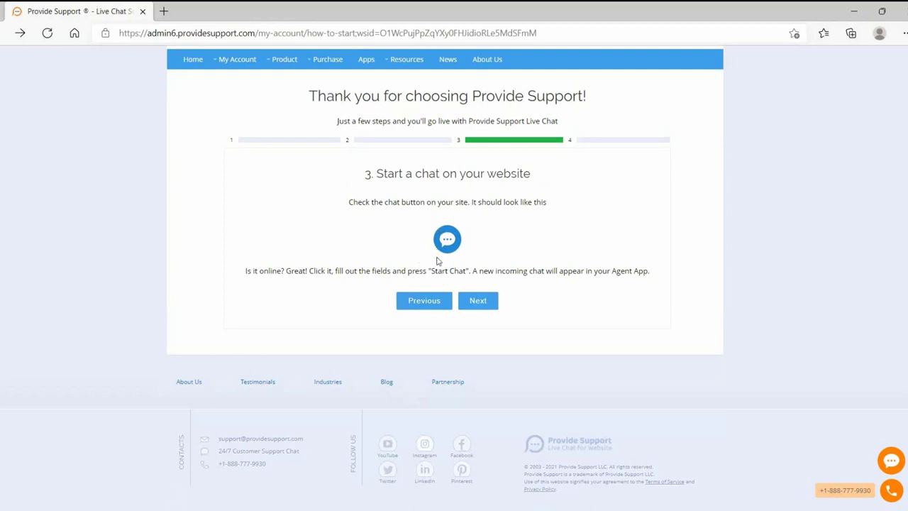
click(478, 304)
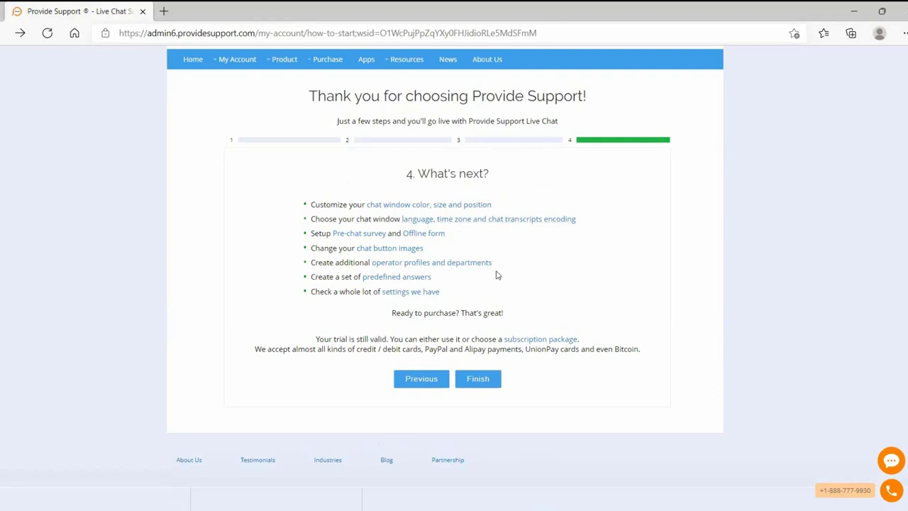
click(477, 379)
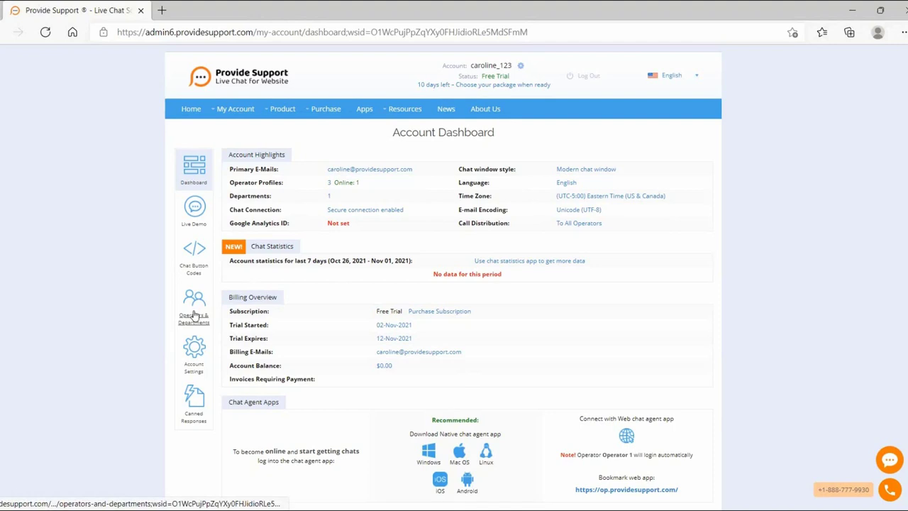
- Go from the Account Dashboard to the Operators & Departments page
click(193, 316)
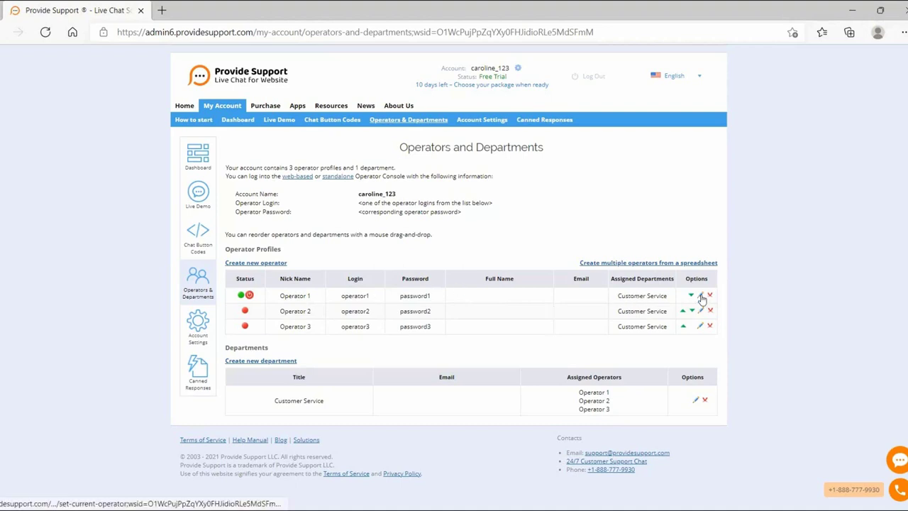
- Open Operator 1's profile for editing
click(701, 296)
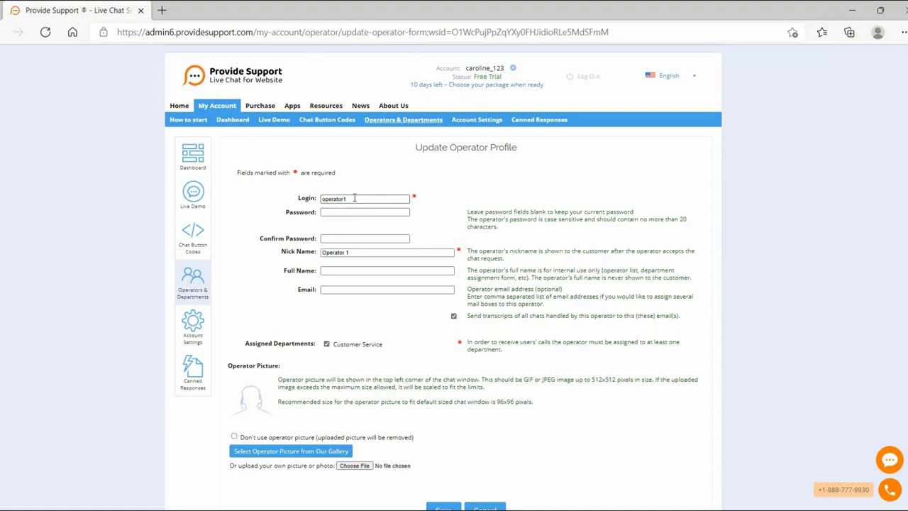
- Change Operator 1's login to the new username and paste the new password twice
click(354, 198)
key(BackSpace)
text(_caroline)
key(Tab)
key(ctrl+v)
key(Tab)
key(ctrl+v)
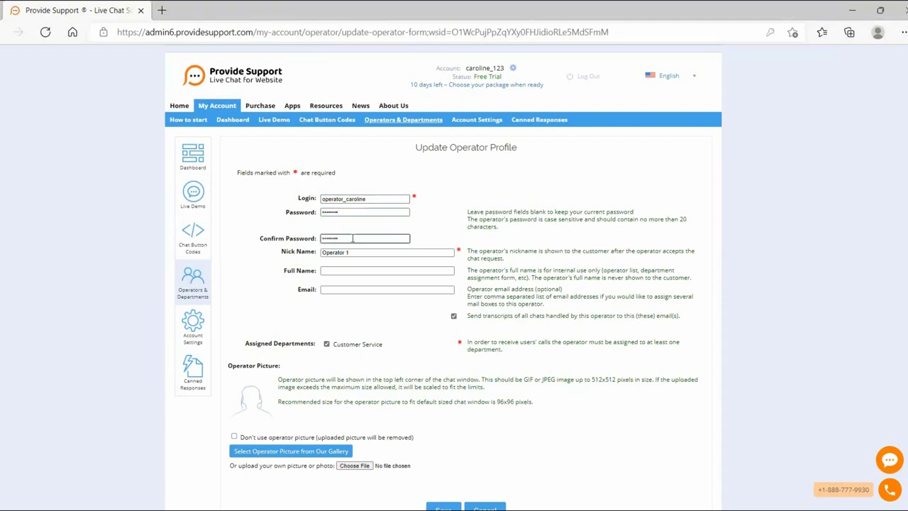
- Add the operator's first name to the nickname, then enter the full name and e-mail
key(Tab)
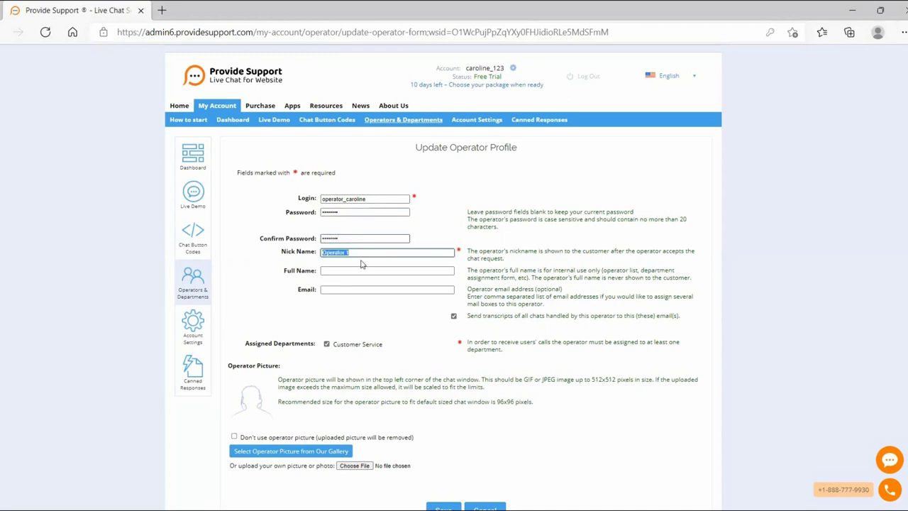
click(366, 251)
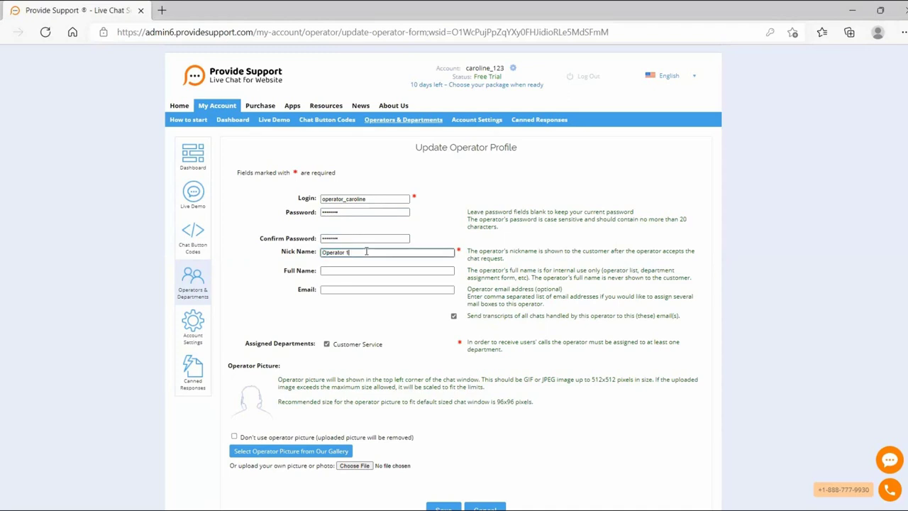
text(Caroline)
click(331, 272)
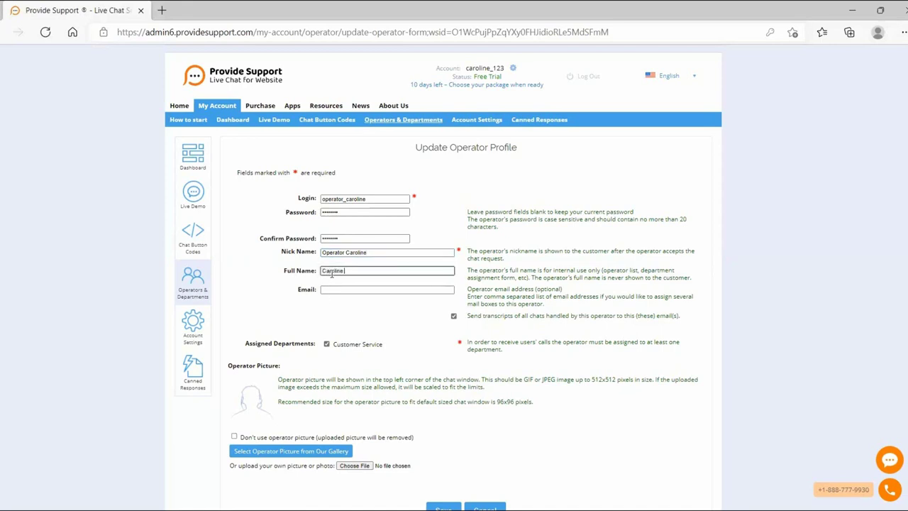
click(342, 286)
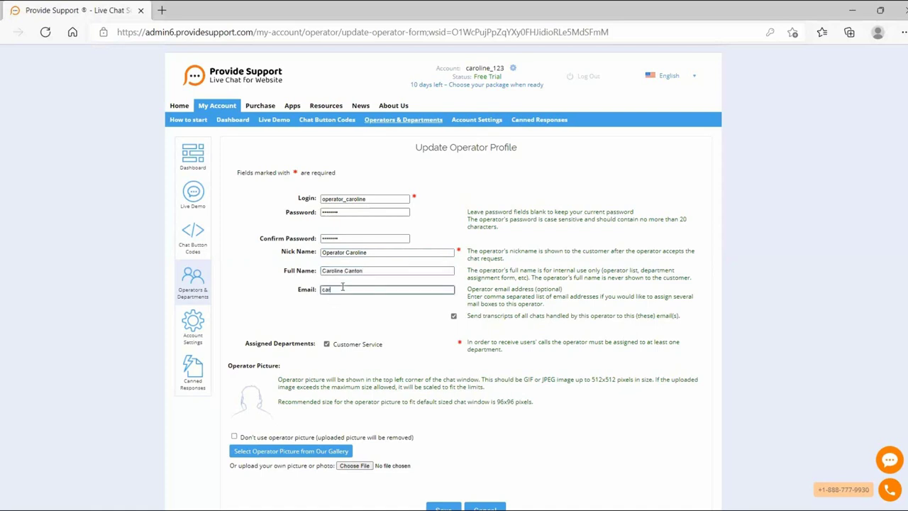
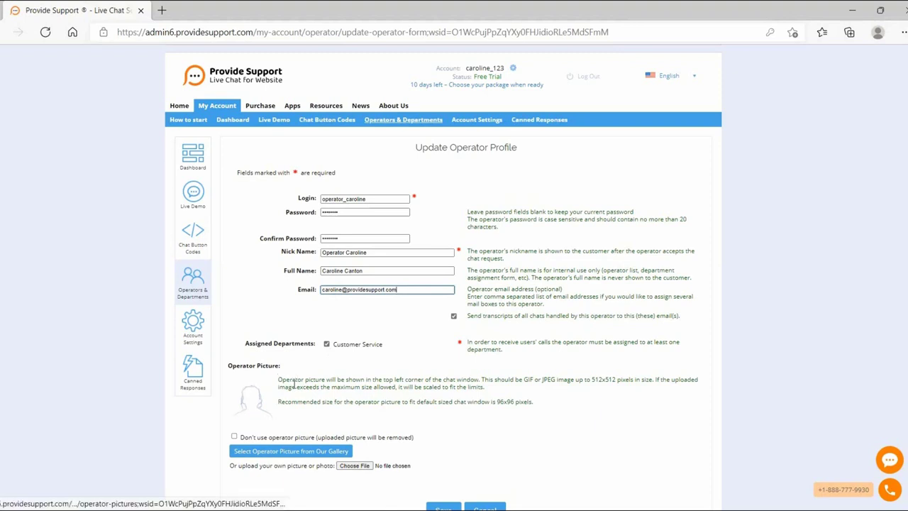
- Give Operator 1 the gallery photo of a woman wearing a headset
click(278, 452)
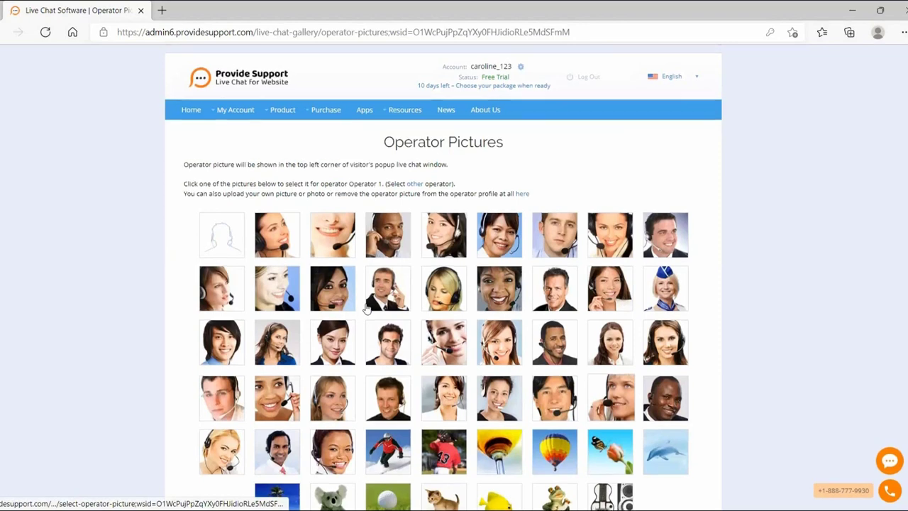
click(284, 241)
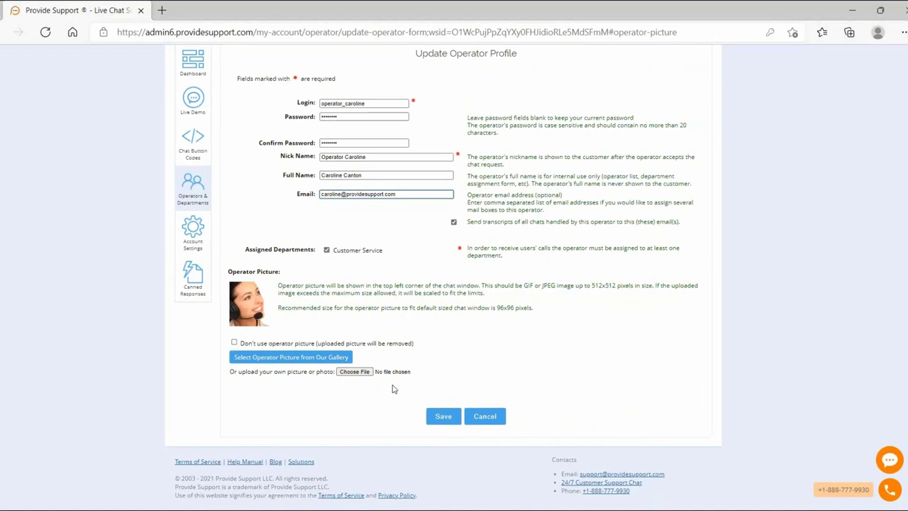
- Save Operator 1's profile, acknowledge the confirmation, and go to Account Settings
click(455, 420)
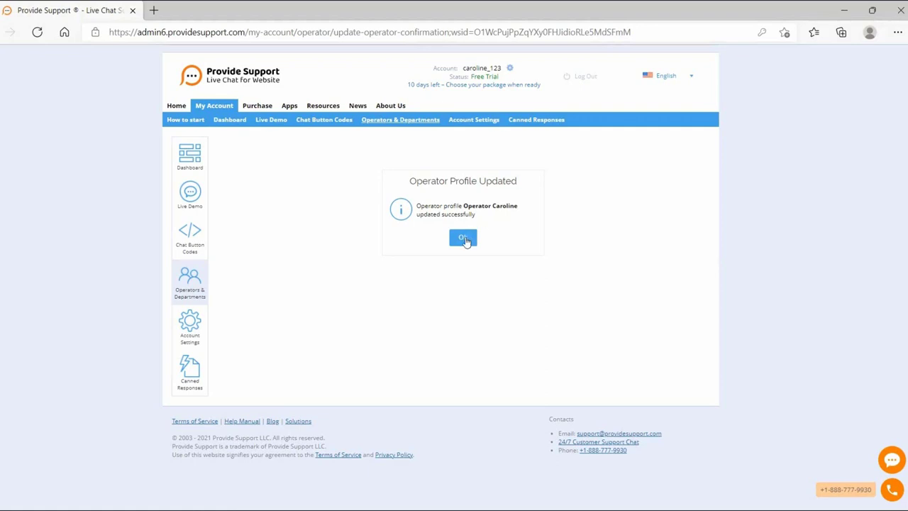
click(463, 239)
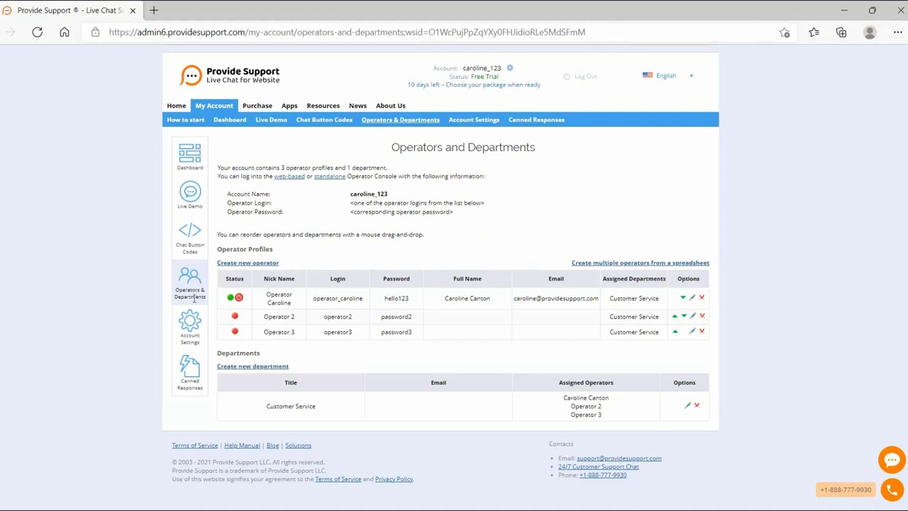
click(186, 337)
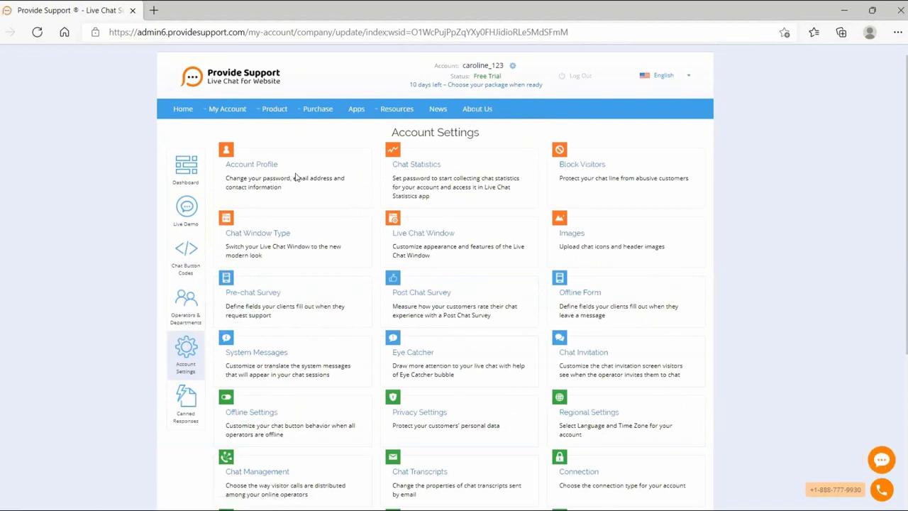
- Open Account Profile under Account Settings, then switch to the Chat Statistics tab
click(255, 167)
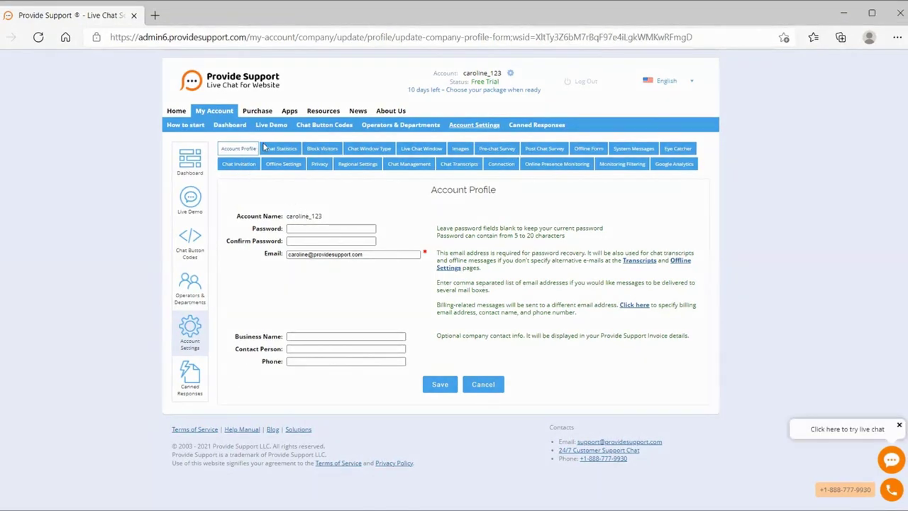
click(280, 149)
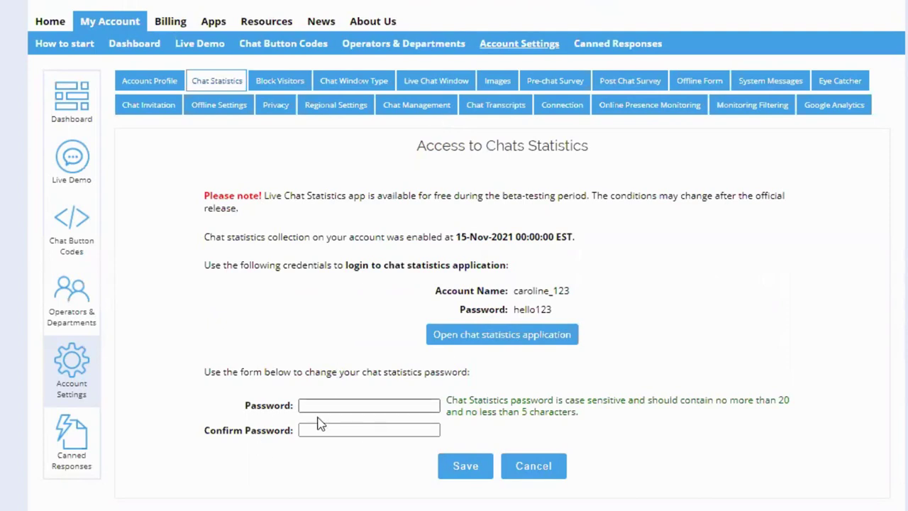
- Open the chat statistics application to show the last-7-days overview in a new tab
click(462, 339)
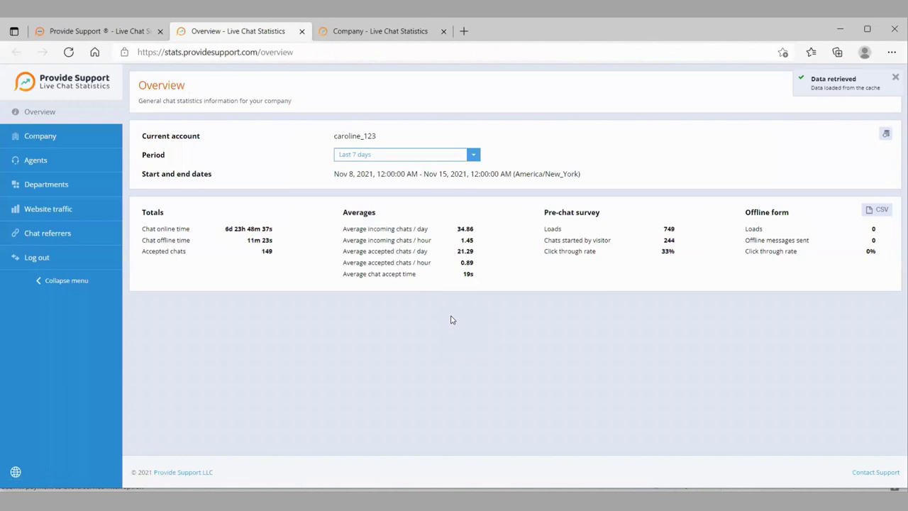
- Change the Overview statistics period from the last 7 days to Today
click(415, 156)
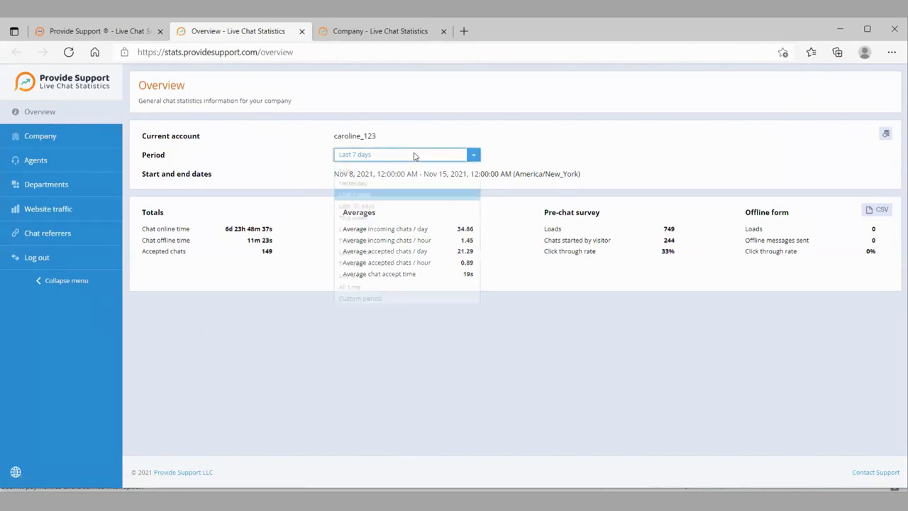
click(398, 168)
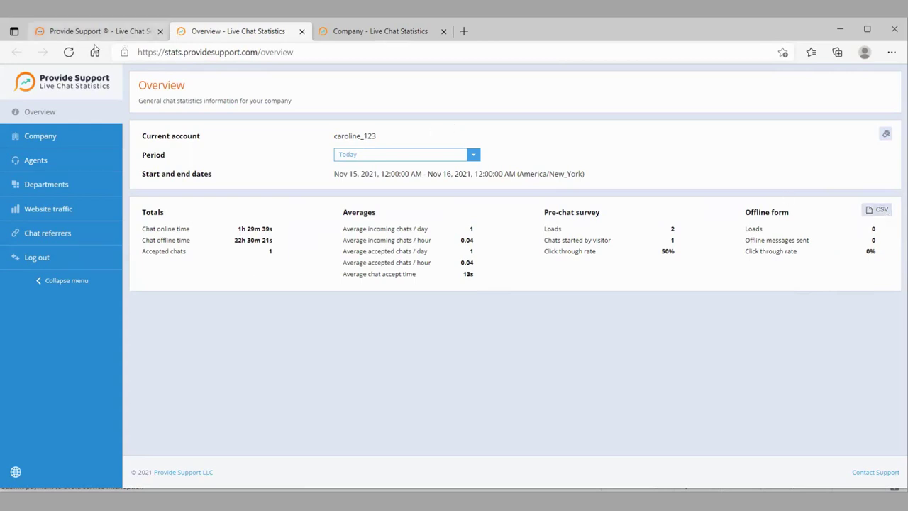
- Chart Pre-chat survey loads and Accepted chats for the company, then view Agents statistics
click(44, 141)
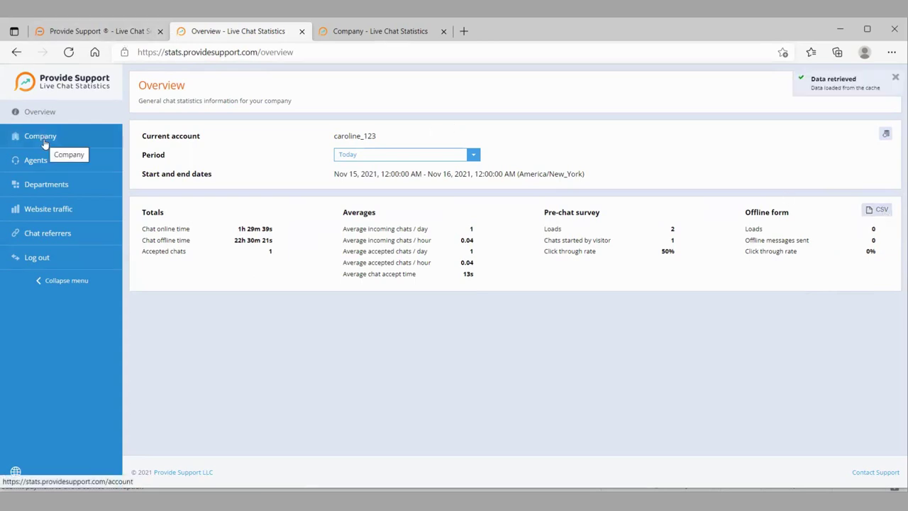
click(44, 142)
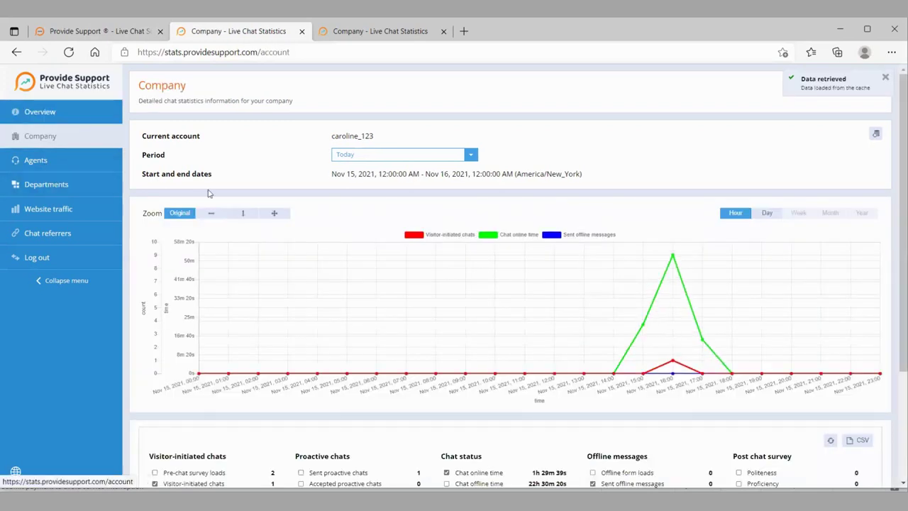
scroll(419, 315, down, 3)
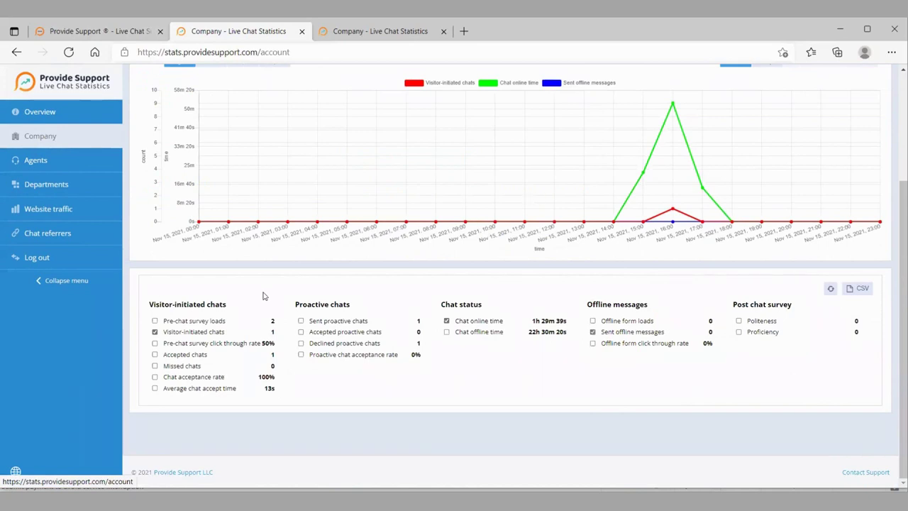
click(155, 322)
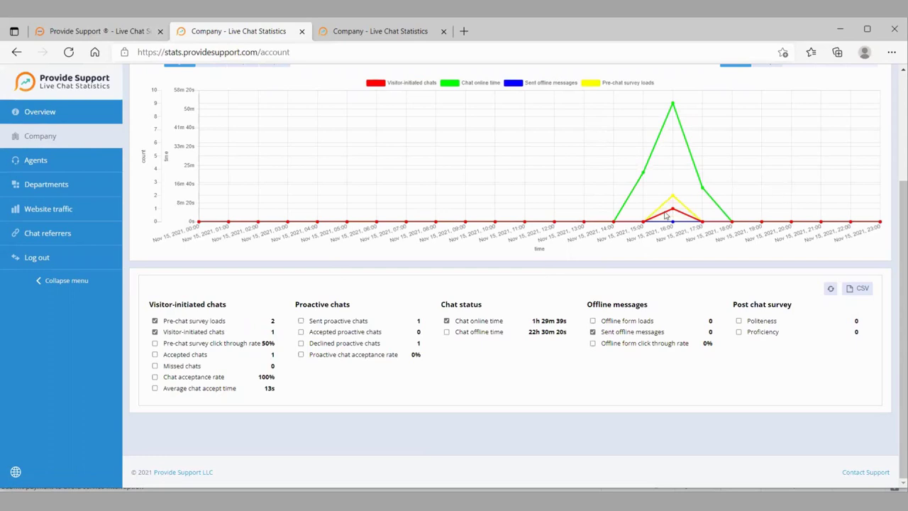
click(154, 354)
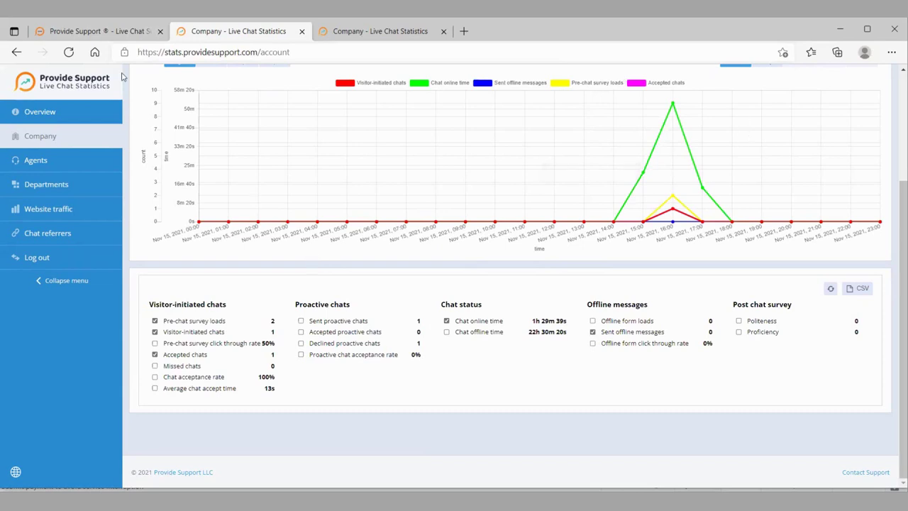
click(45, 161)
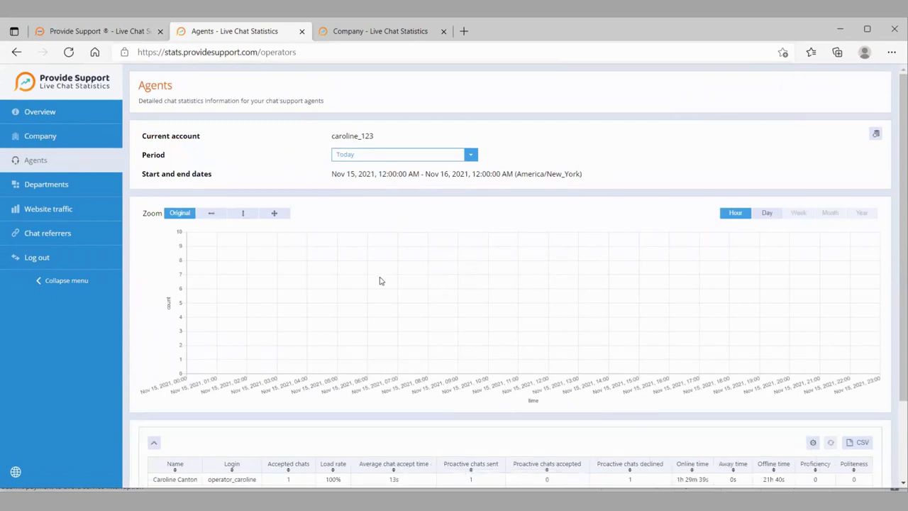
- Check the agents' totals, then view the Departments table with Customer Service's figures
scroll(379, 281, down, 2)
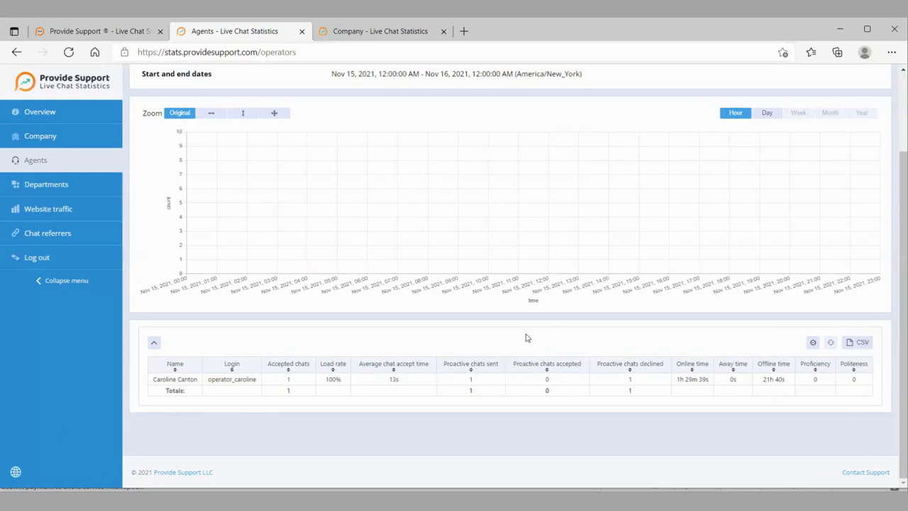
click(71, 185)
scroll(229, 426, down, 2)
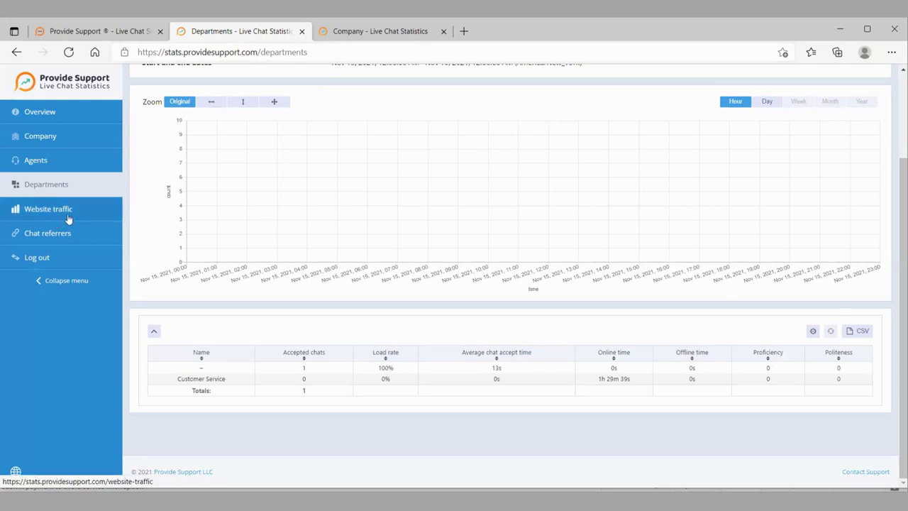
- Browse Website traffic, Chat referrers and Overview statistics, then return to the account settings tab
click(69, 218)
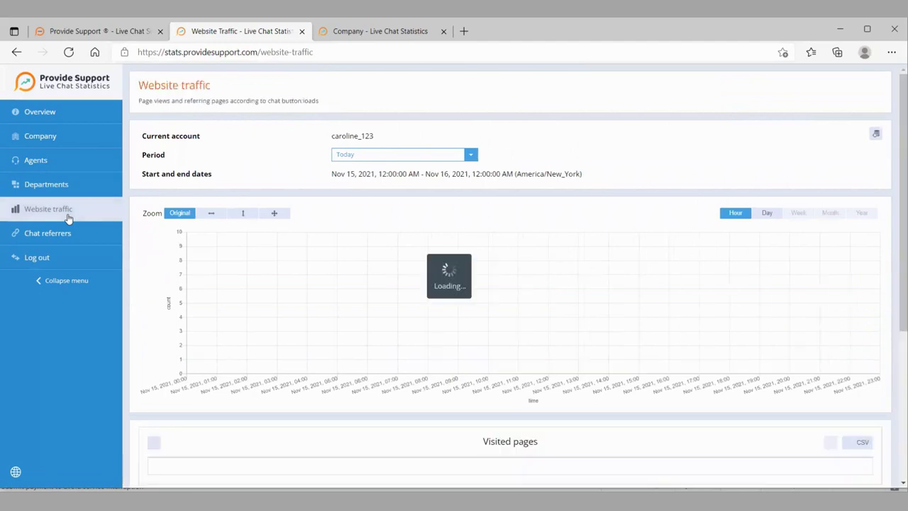
scroll(166, 372, down, 2)
scroll(167, 372, down, 1)
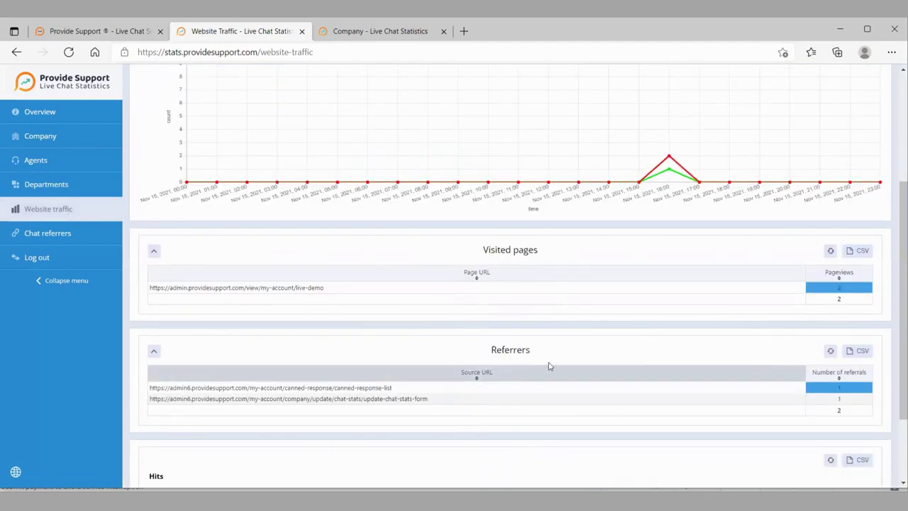
click(61, 237)
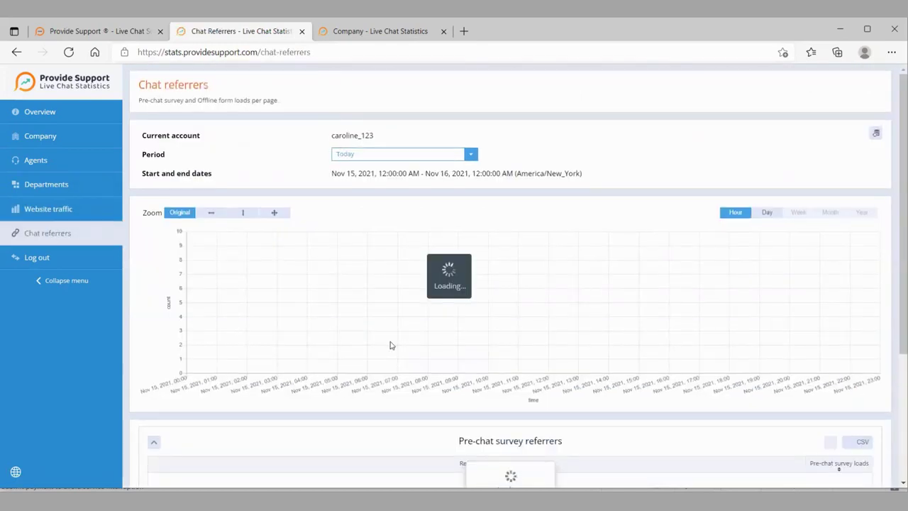
scroll(391, 345, down, 2)
scroll(118, 128, up, 2)
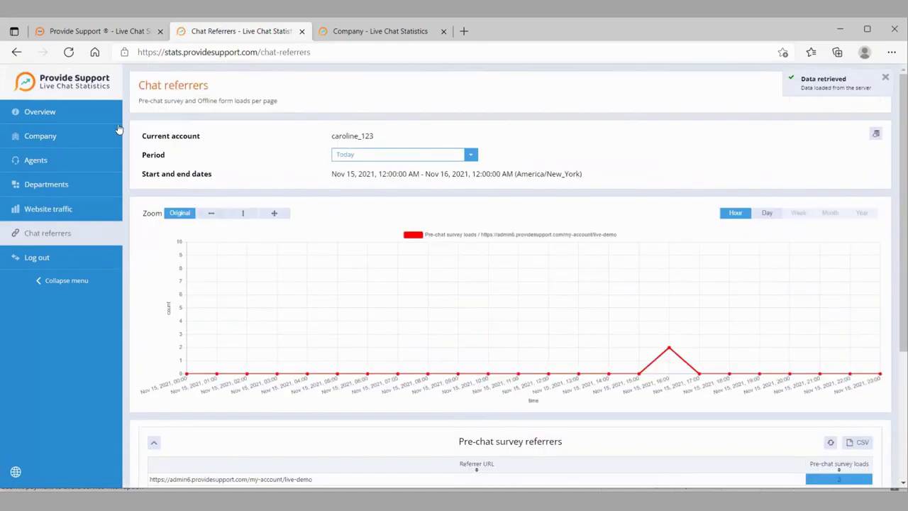
click(41, 113)
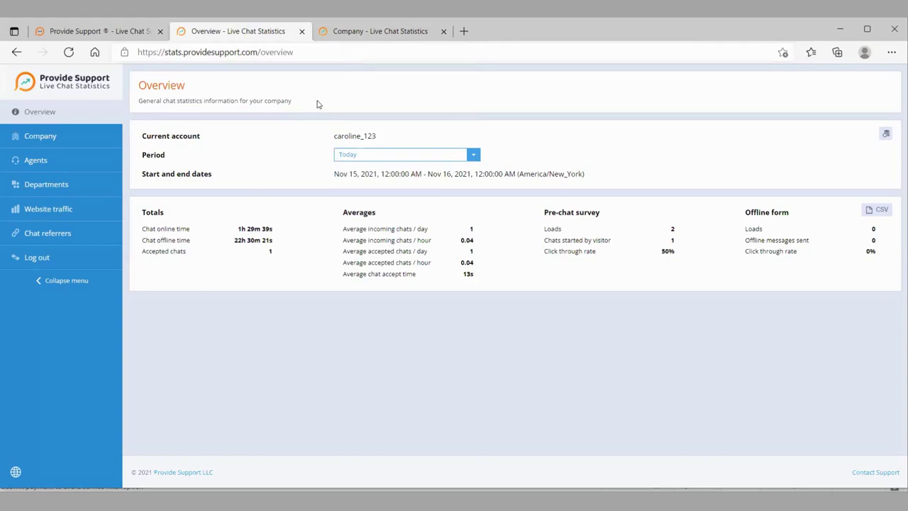
click(101, 30)
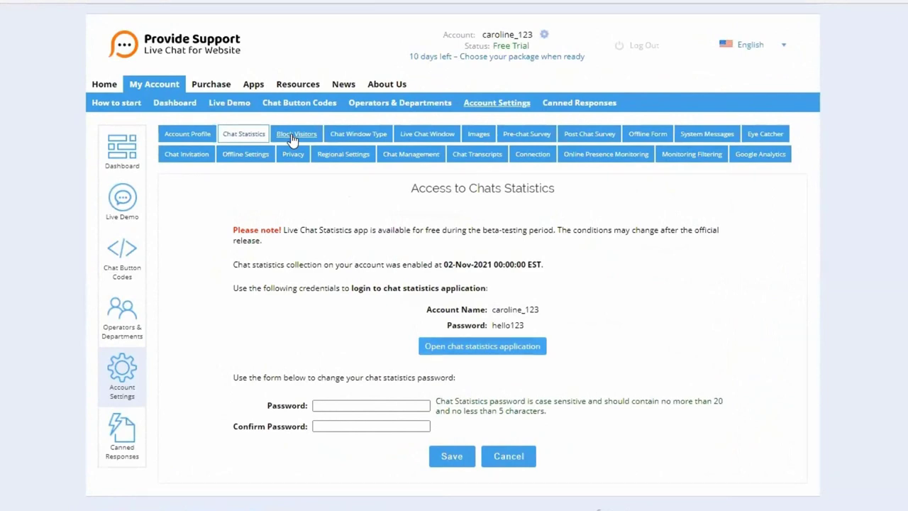
- Inspect the Block Visitors URL field and country list without adding any restriction
click(292, 139)
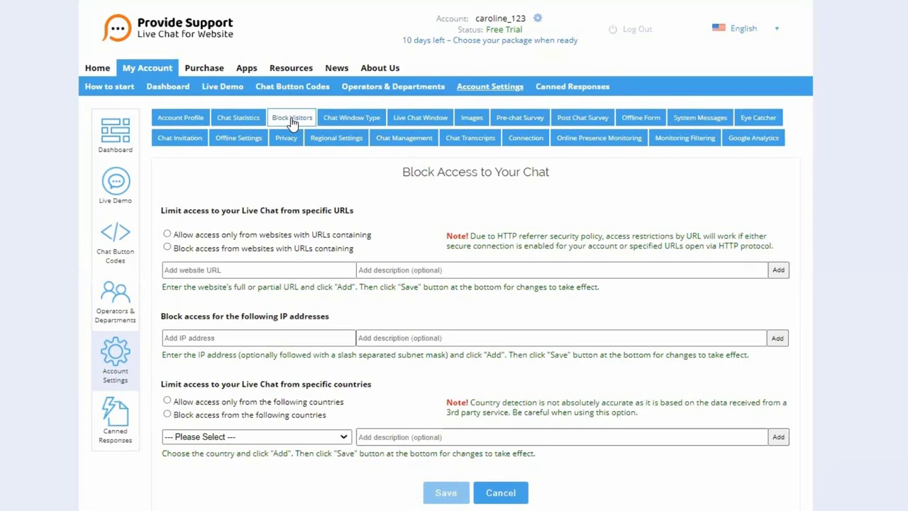
click(211, 269)
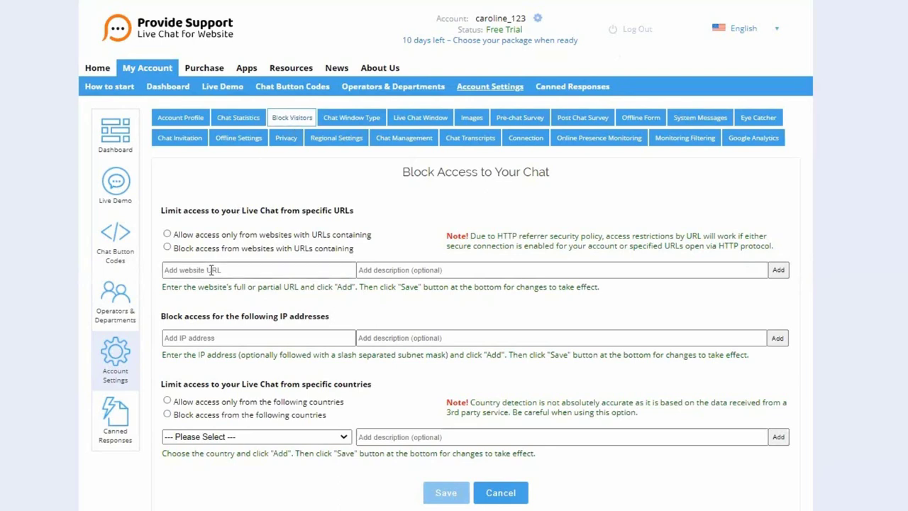
click(190, 437)
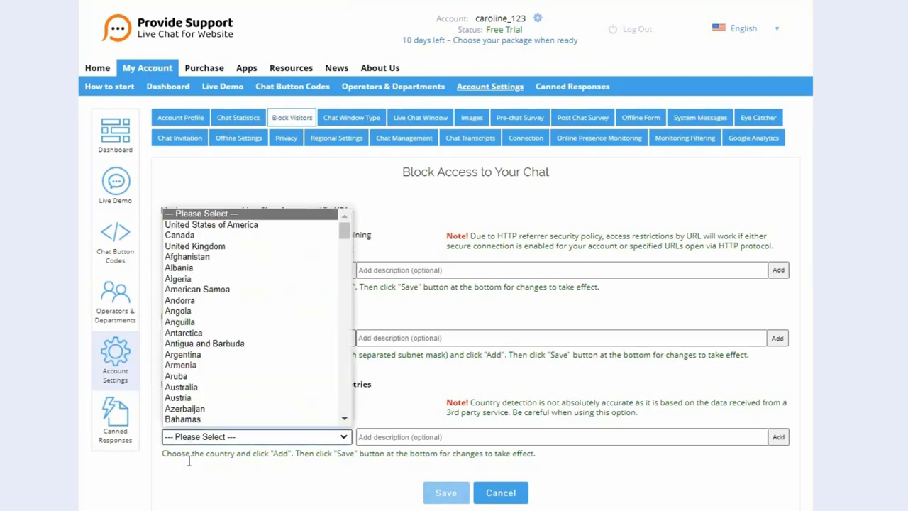
click(190, 477)
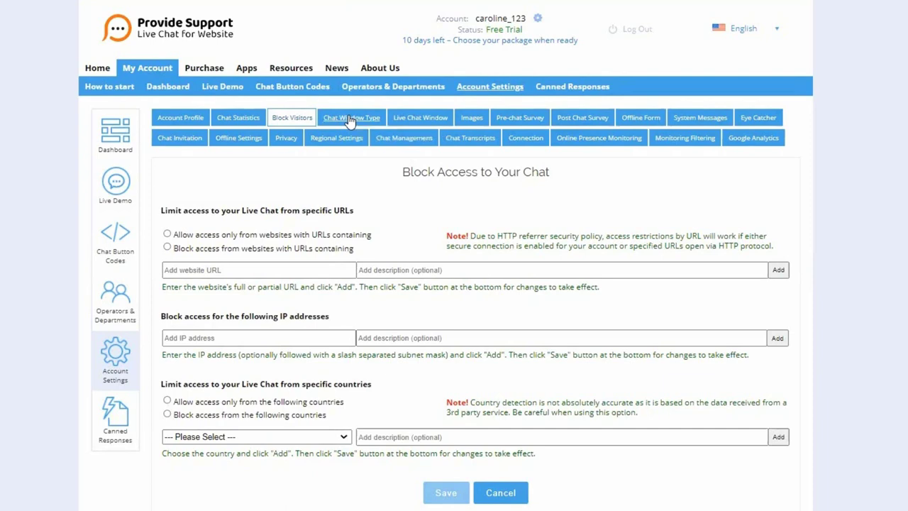
- Confirm the modern embedded chat window type and test the live chat from the orange bubble
click(350, 120)
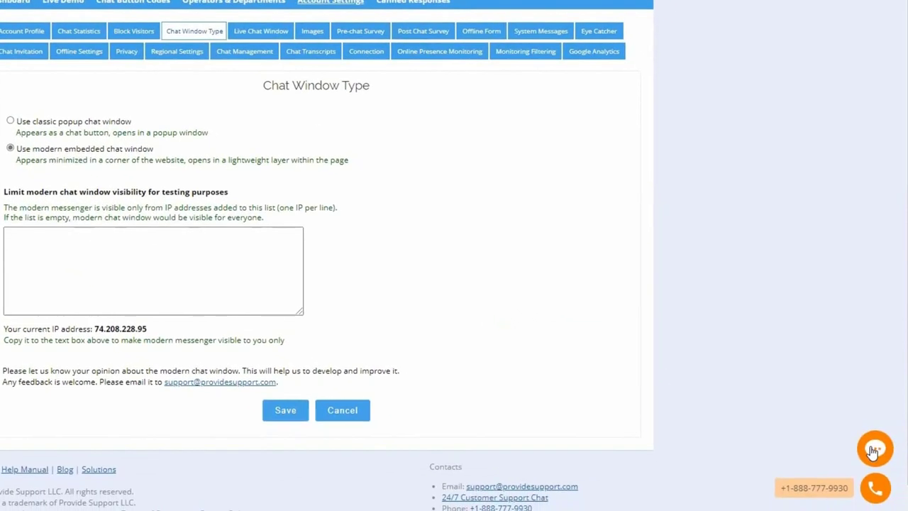
click(872, 452)
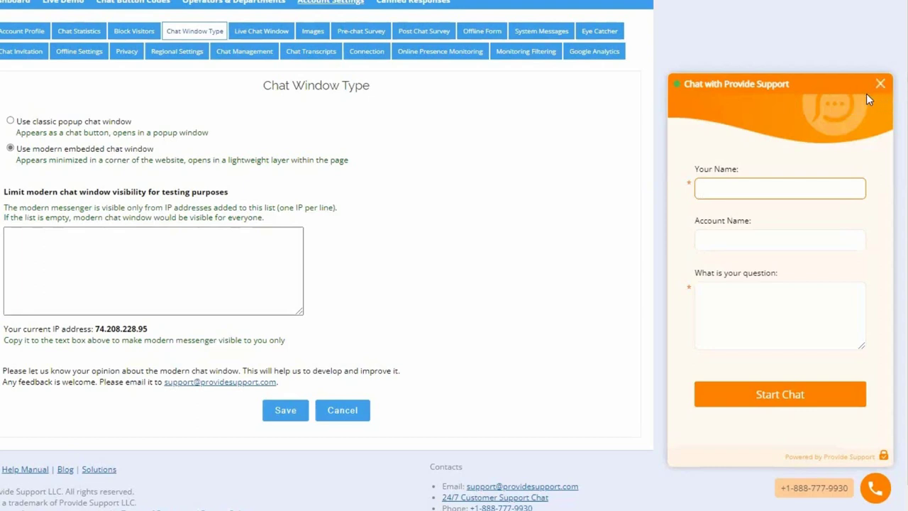
click(880, 86)
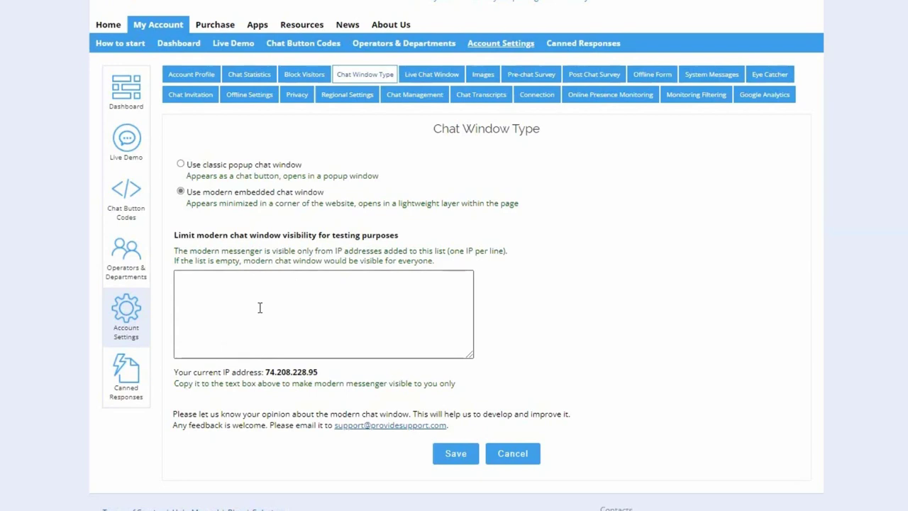
- Keep the Weightless scheme and set the chat window colour to orange #ff7421
click(431, 75)
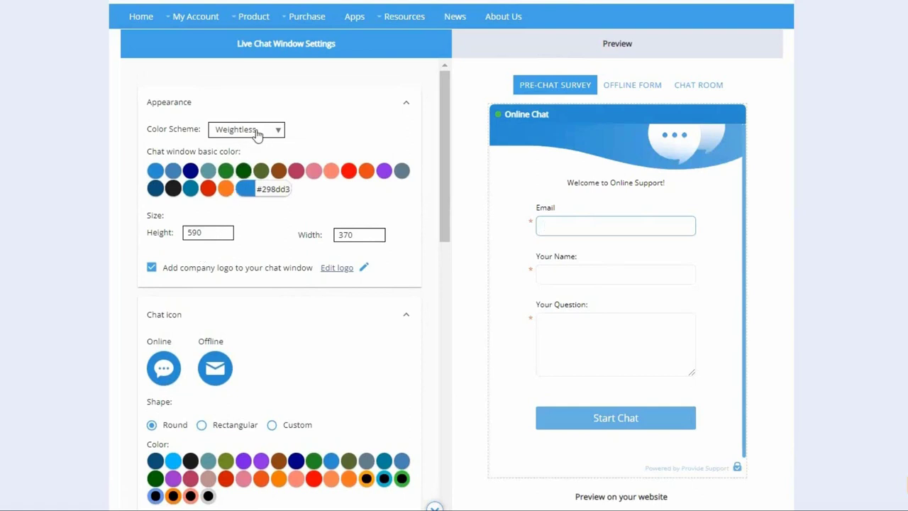
click(257, 133)
click(319, 126)
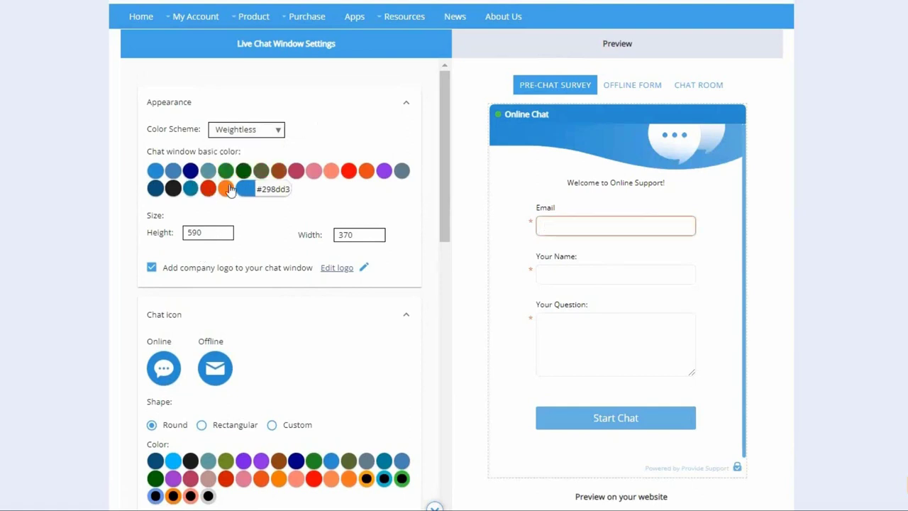
click(295, 171)
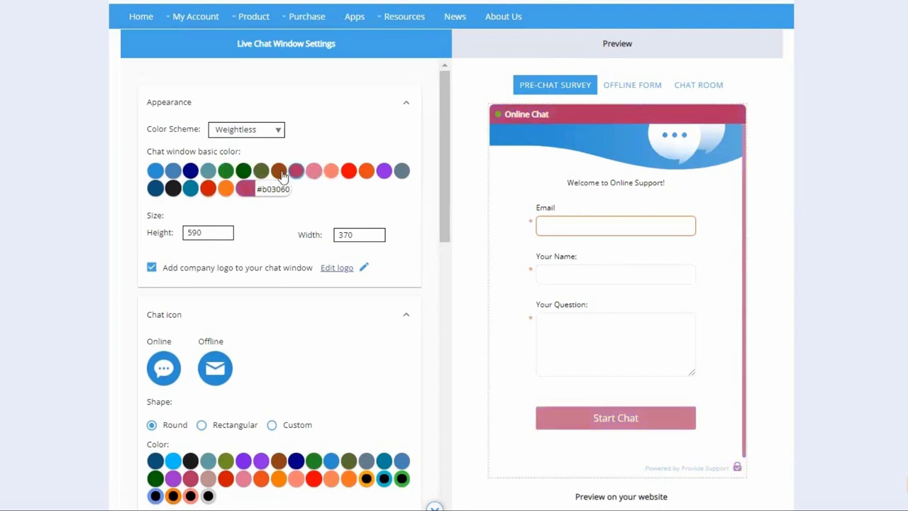
click(243, 171)
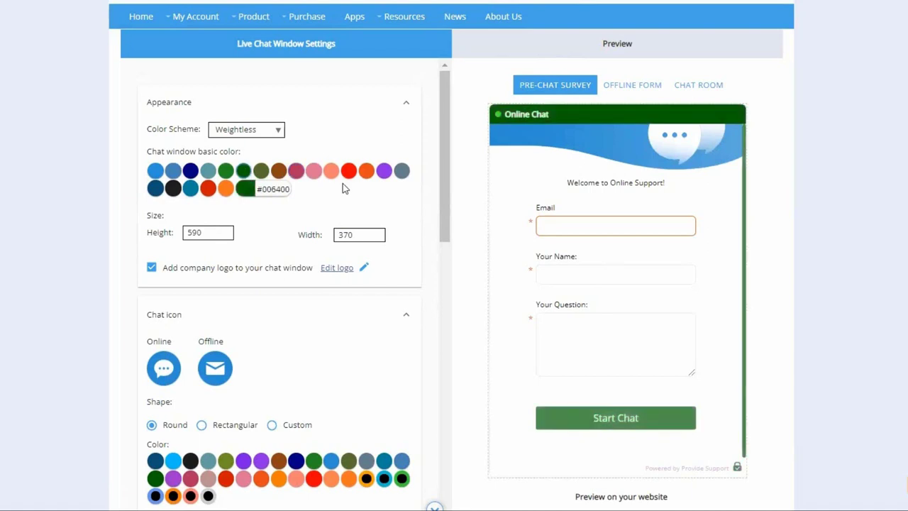
click(227, 187)
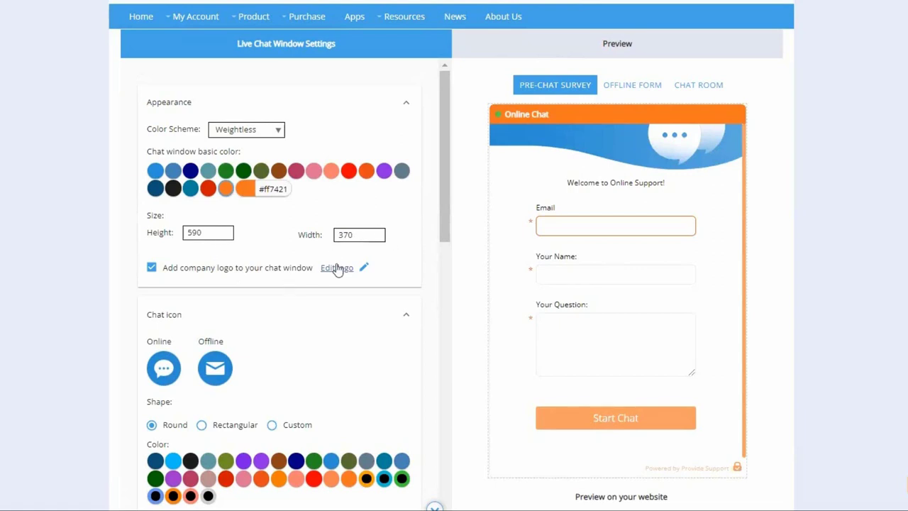
- Keep the company logo displayed in the chat window and scroll down to Chat icon
click(151, 269)
click(151, 270)
scroll(243, 274, down, 3)
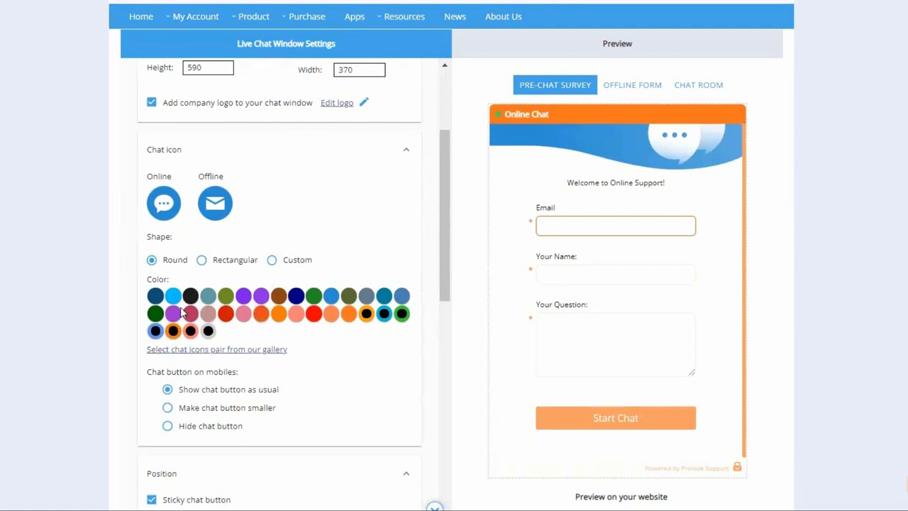
scroll(182, 311, down, 1)
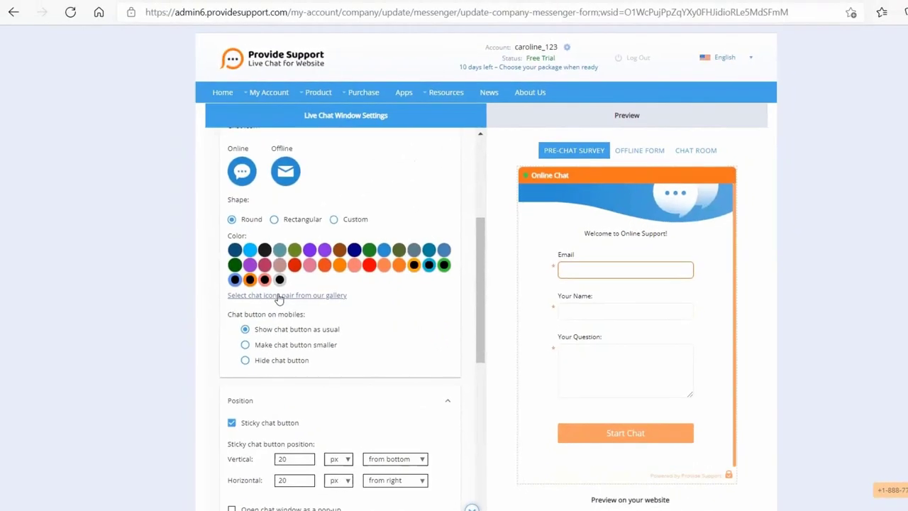
click(279, 297)
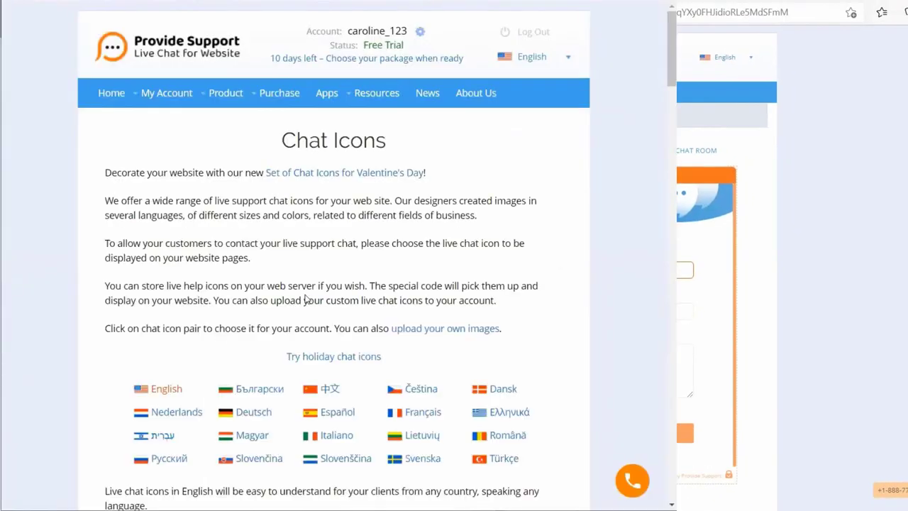
scroll(305, 300, down, 2)
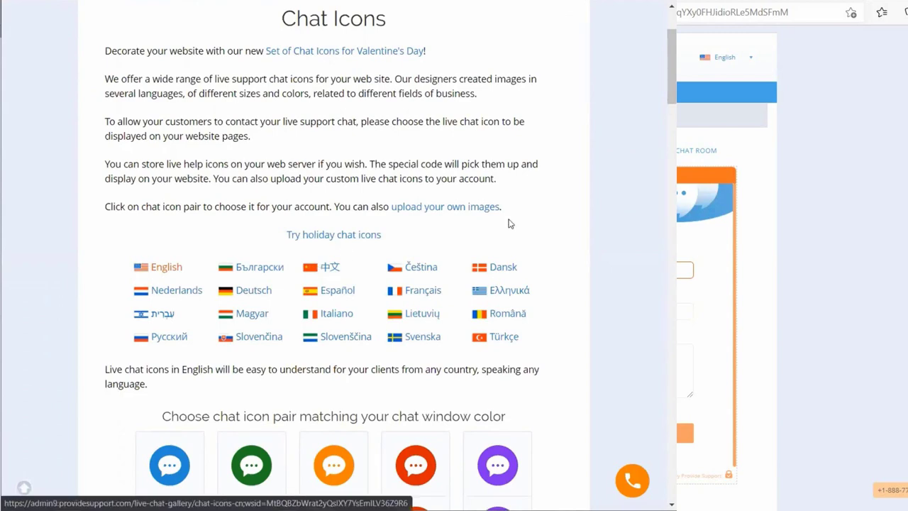
scroll(508, 223, down, 4)
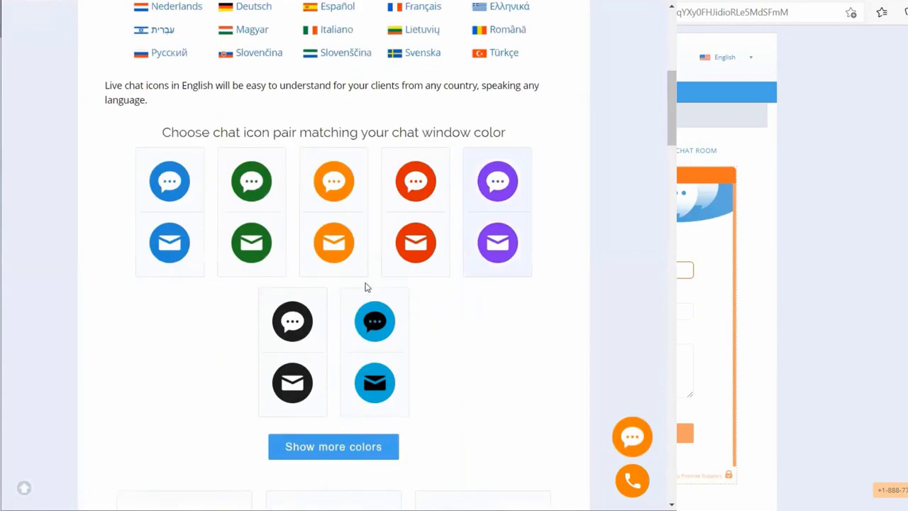
scroll(354, 304, down, 2)
scroll(355, 306, down, 2)
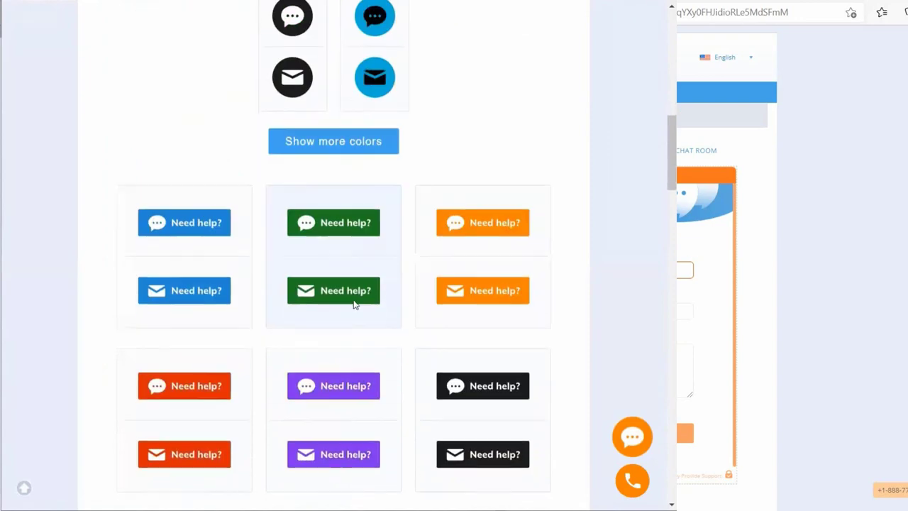
scroll(355, 303, down, 13)
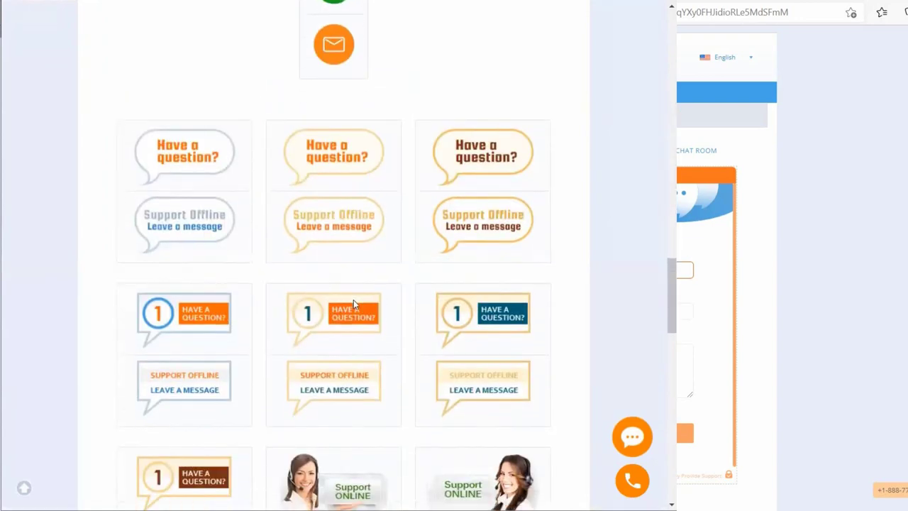
scroll(353, 304, down, 3)
scroll(355, 303, down, 3)
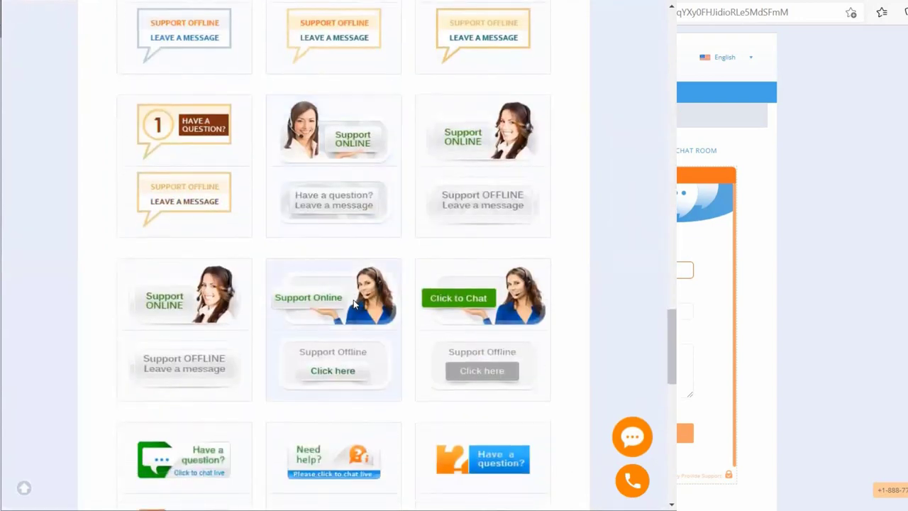
scroll(354, 304, down, 14)
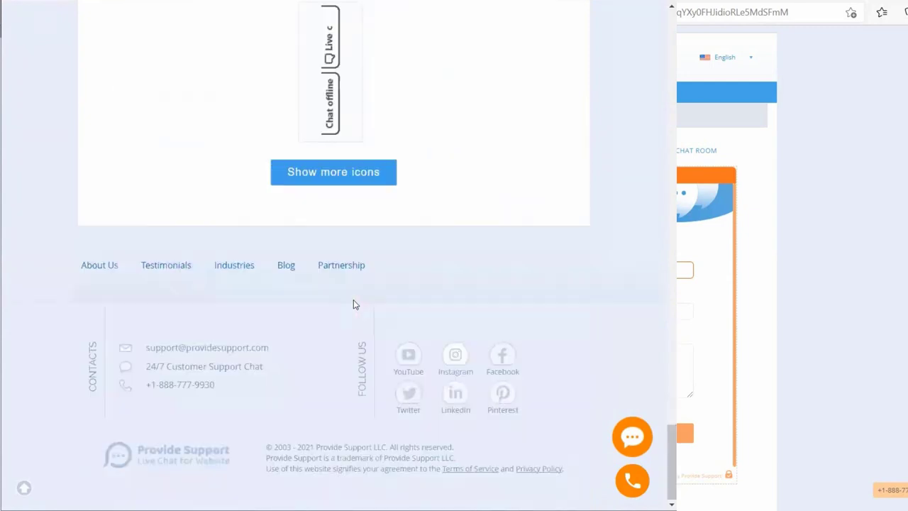
scroll(355, 303, up, 16)
scroll(355, 304, up, 15)
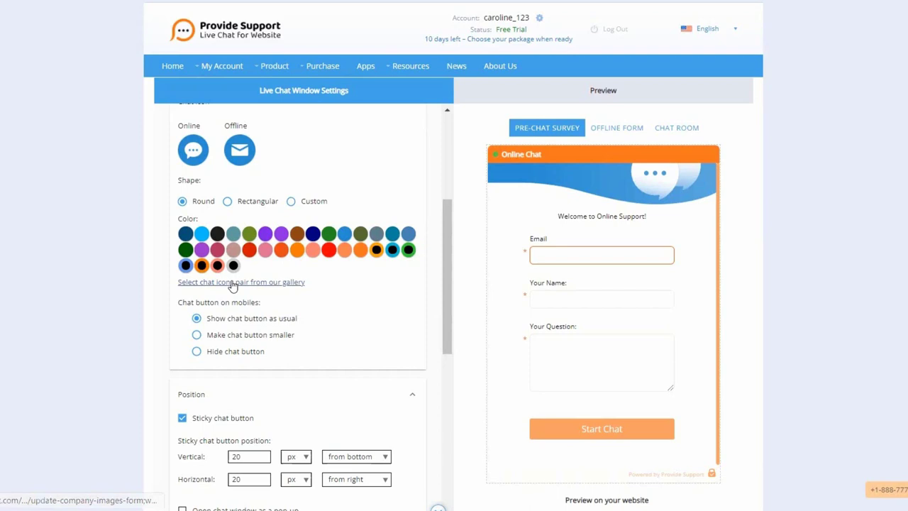
- Scroll through the Position and Texts sections of the Live Chat Window settings
scroll(268, 267, down, 3)
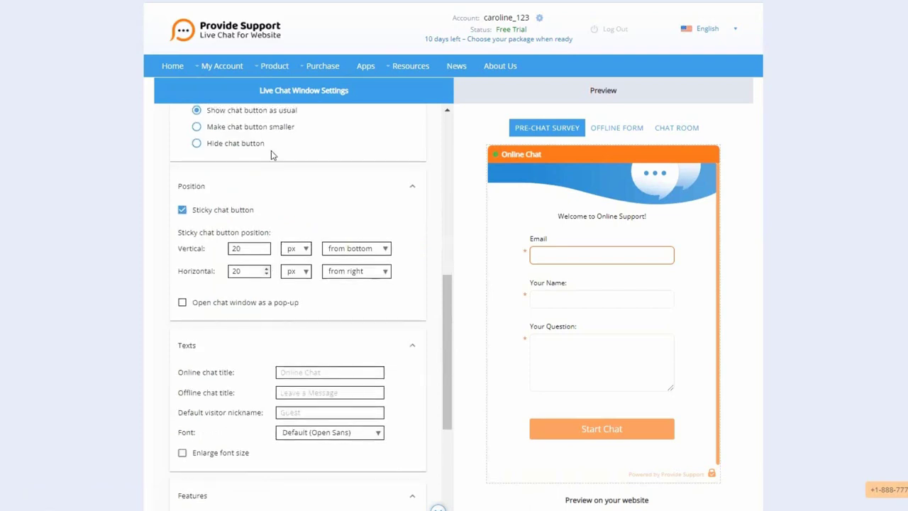
scroll(204, 117, up, 1)
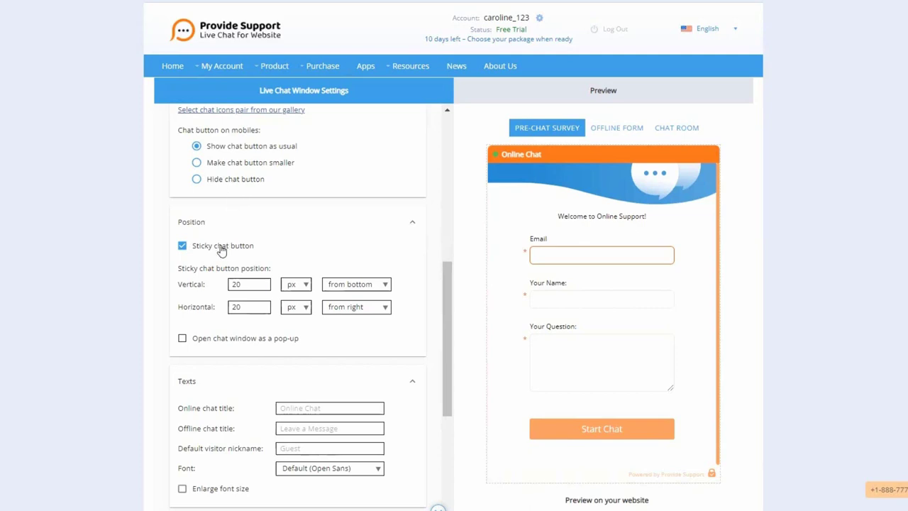
scroll(221, 250, down, 3)
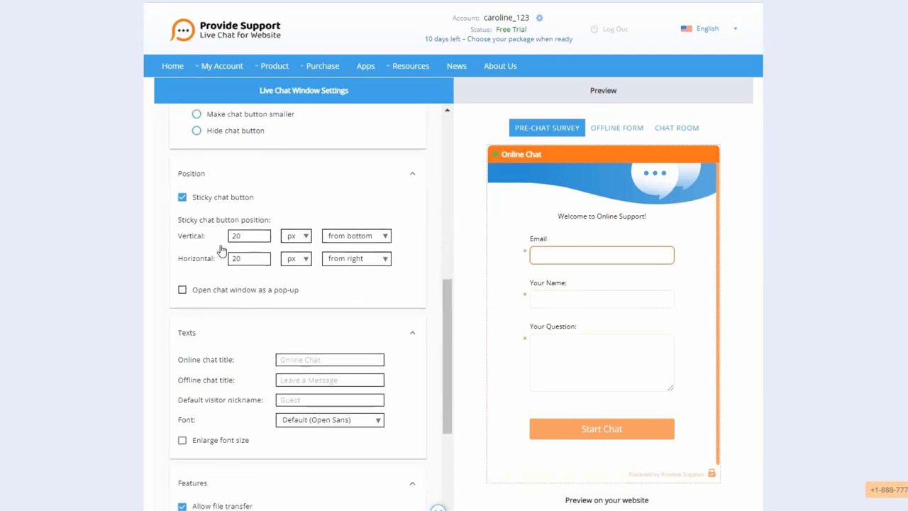
scroll(221, 250, up, 1)
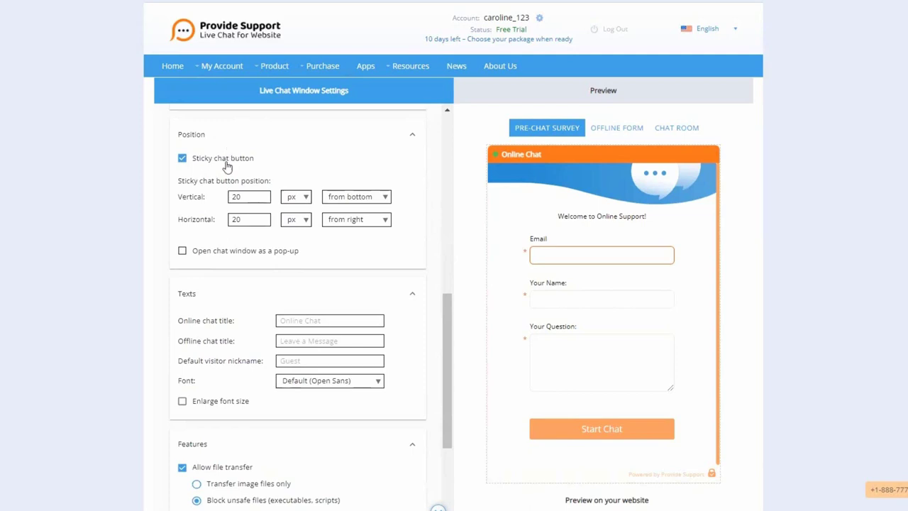
scroll(234, 236, down, 1)
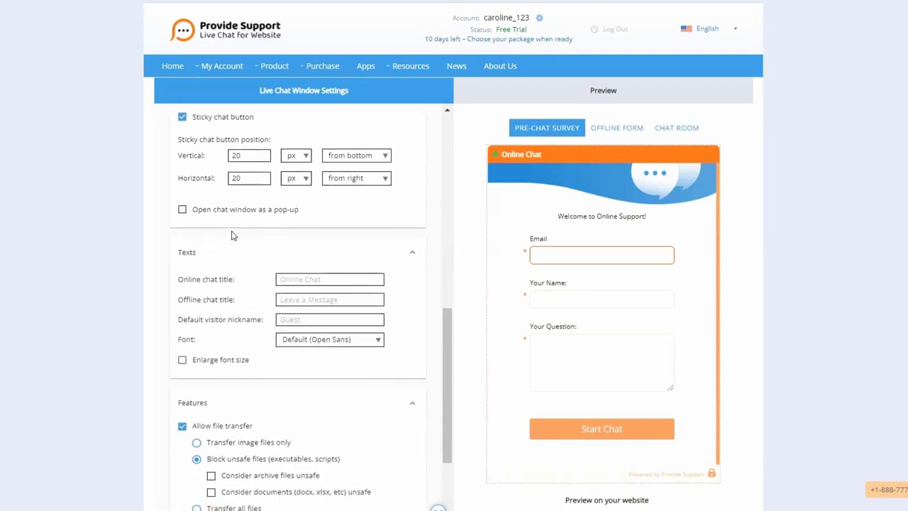
scroll(234, 235, up, 1)
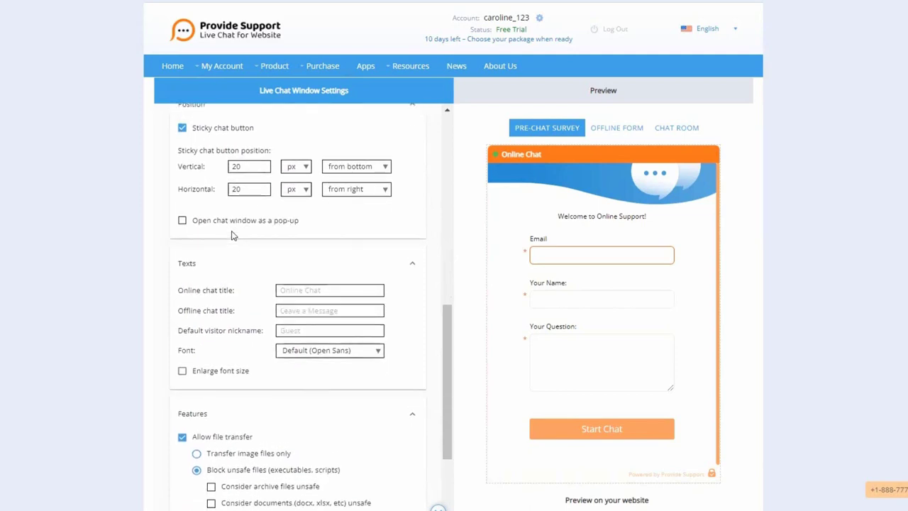
- Enable 'Open chat window as a pop-up'
click(183, 224)
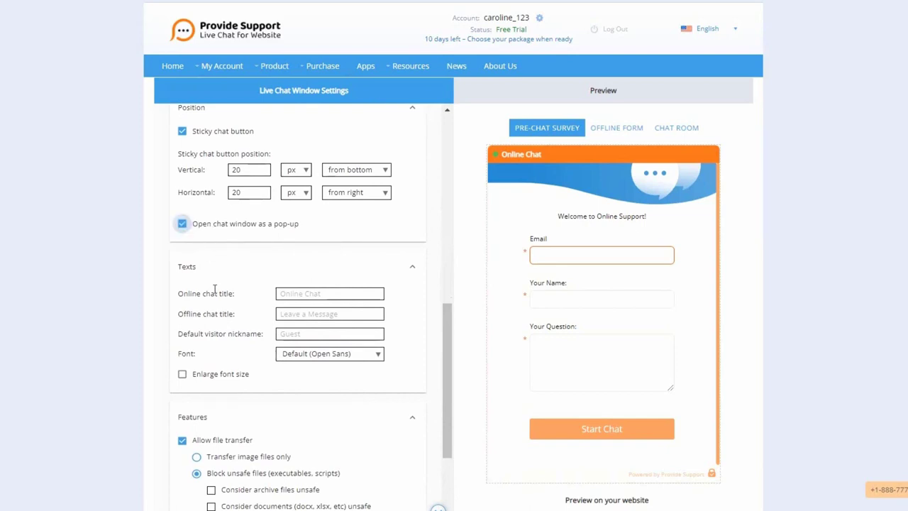
scroll(215, 287, down, 1)
scroll(214, 288, down, 3)
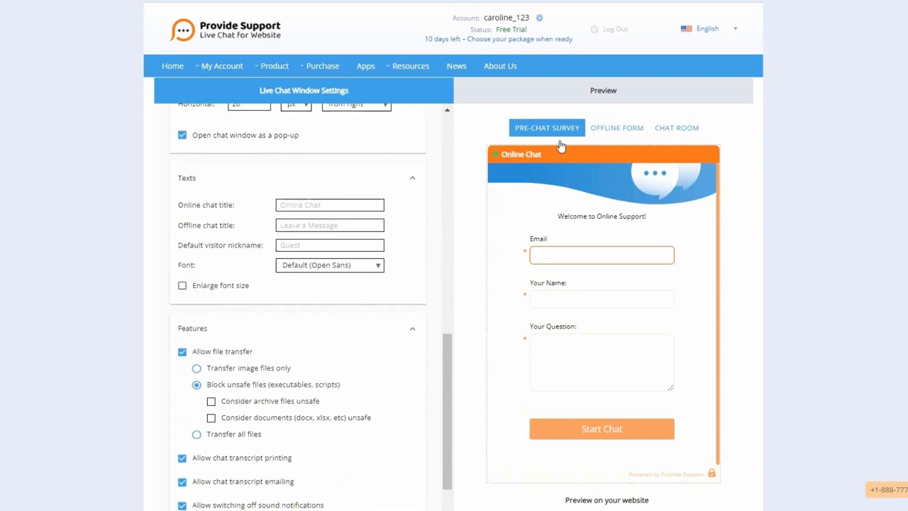
- Preview the Offline Form, Chat Room and Pre-chat Survey screens
click(614, 132)
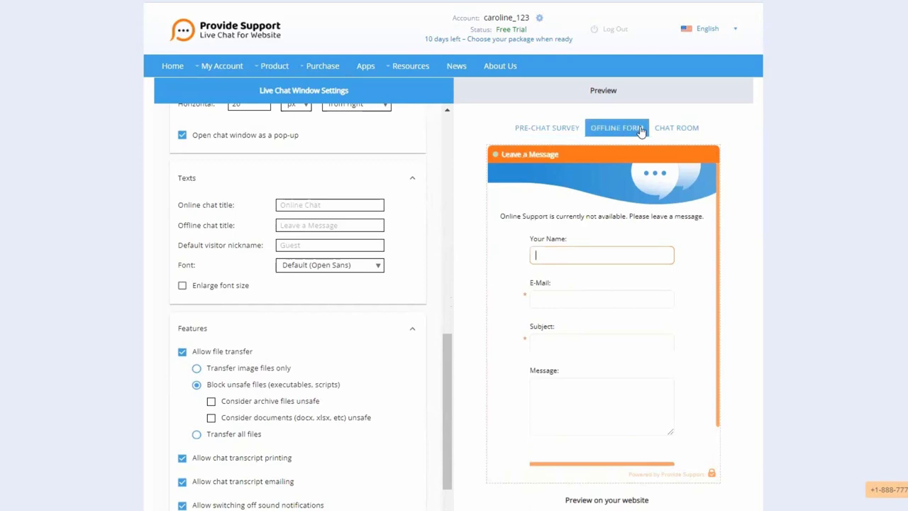
click(668, 128)
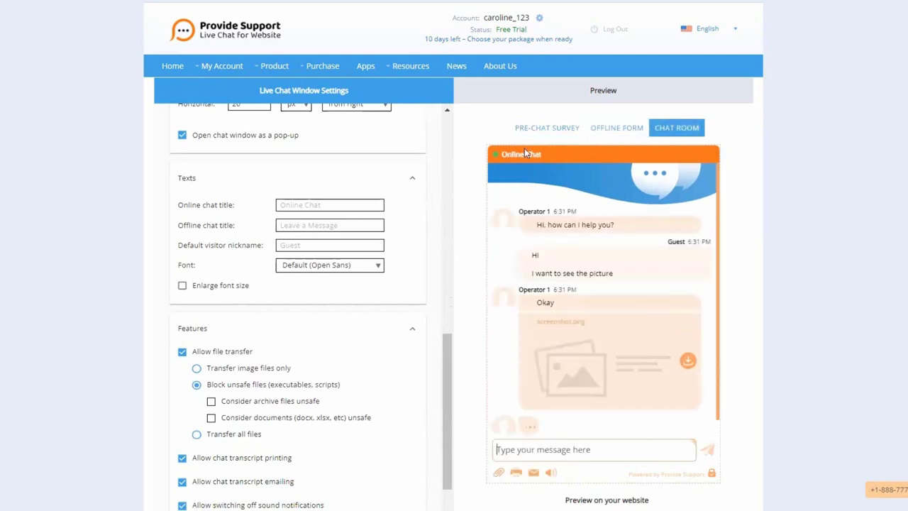
click(546, 130)
click(547, 127)
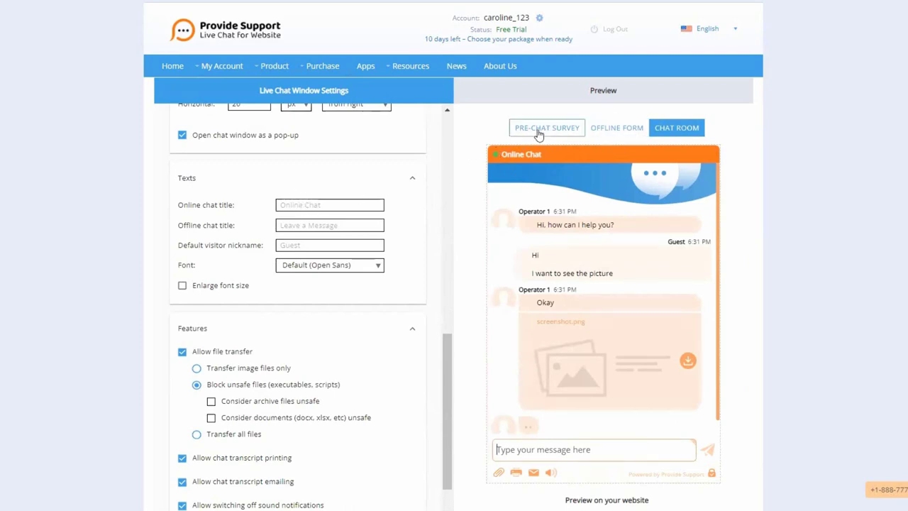
click(323, 204)
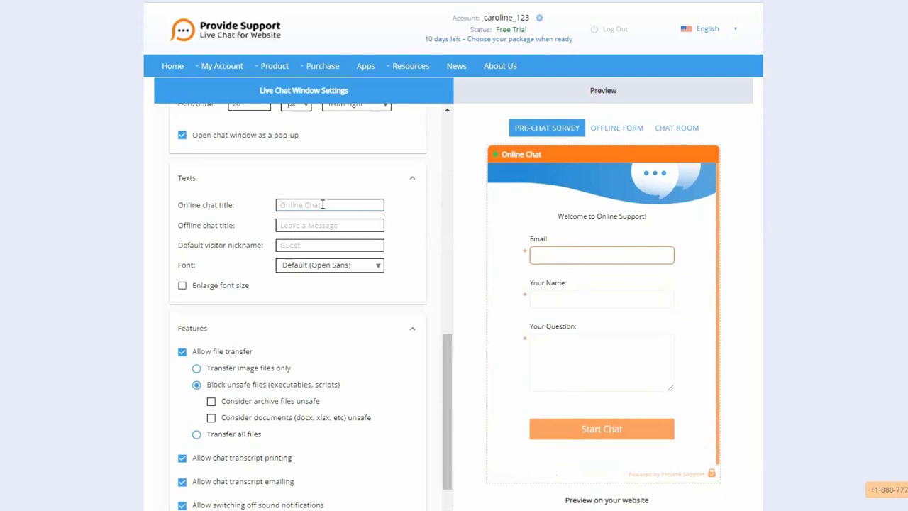
- Set the Offline chat title to 'We are not available' and keep 'Guest' as visitor nickname
click(305, 225)
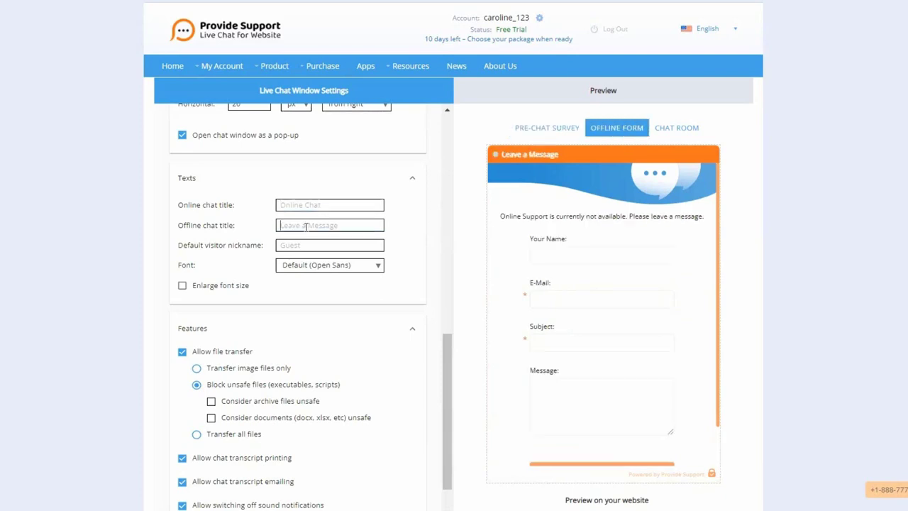
text(We are not available)
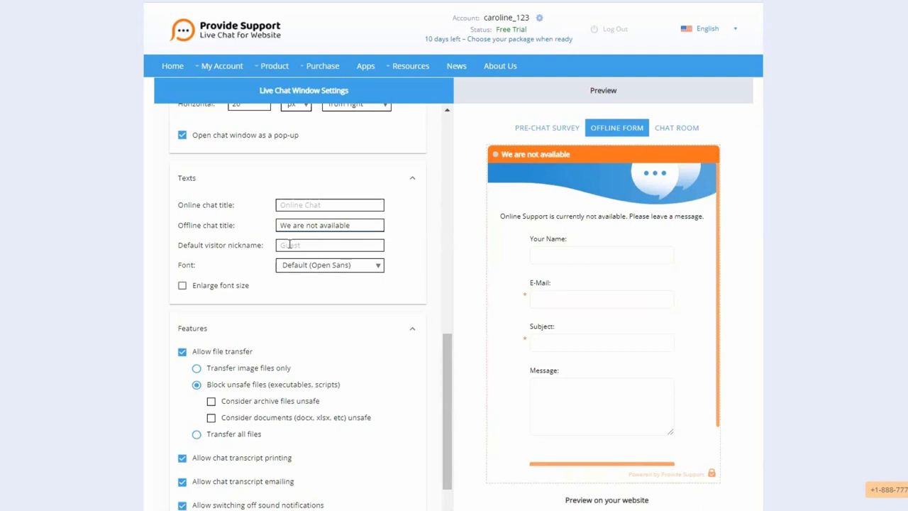
click(289, 245)
text(Visitor)
click(675, 128)
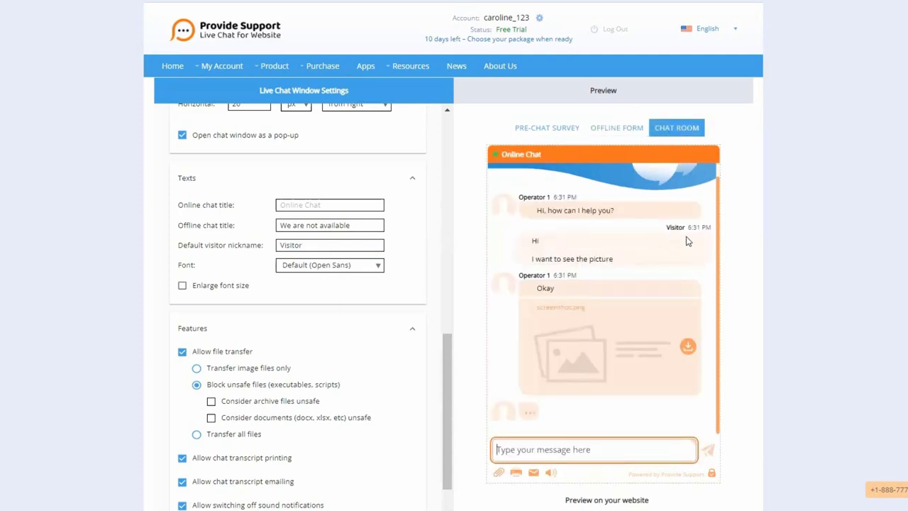
double_click(313, 241)
text(Guest)
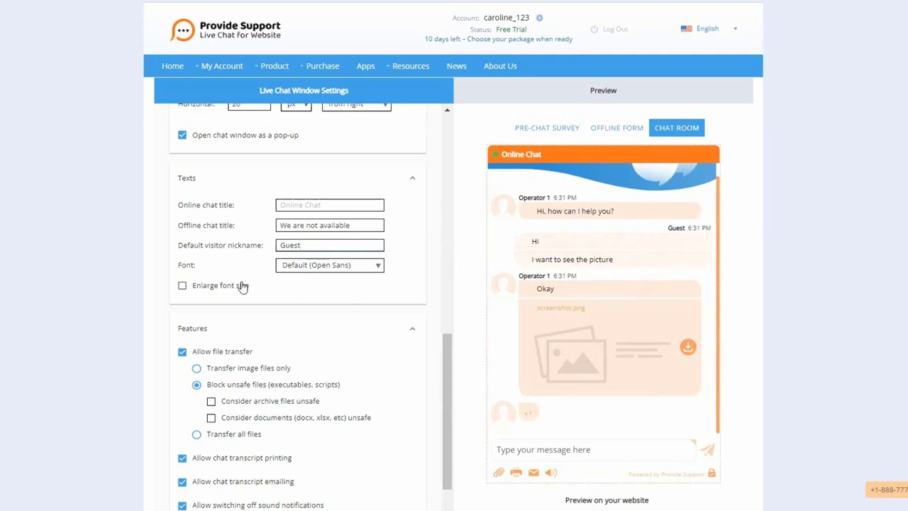
scroll(243, 287, down, 1)
scroll(242, 287, down, 5)
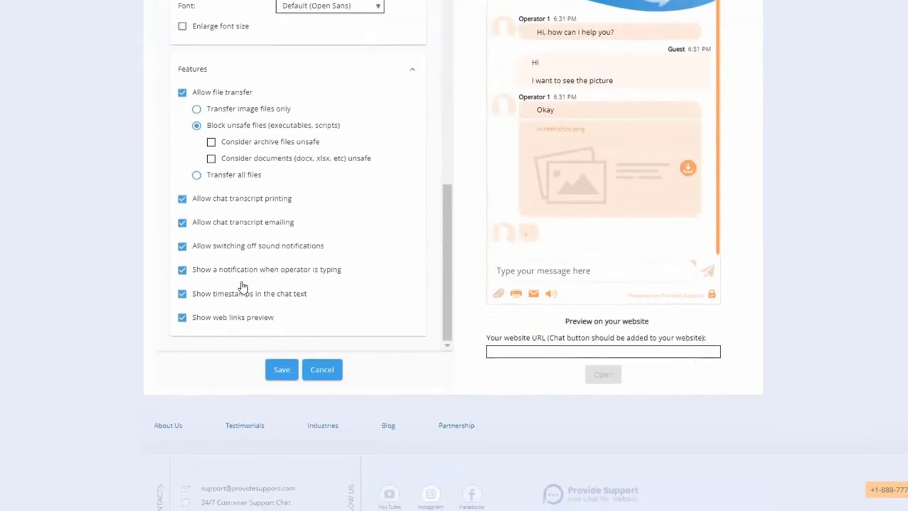
scroll(251, 130, up, 3)
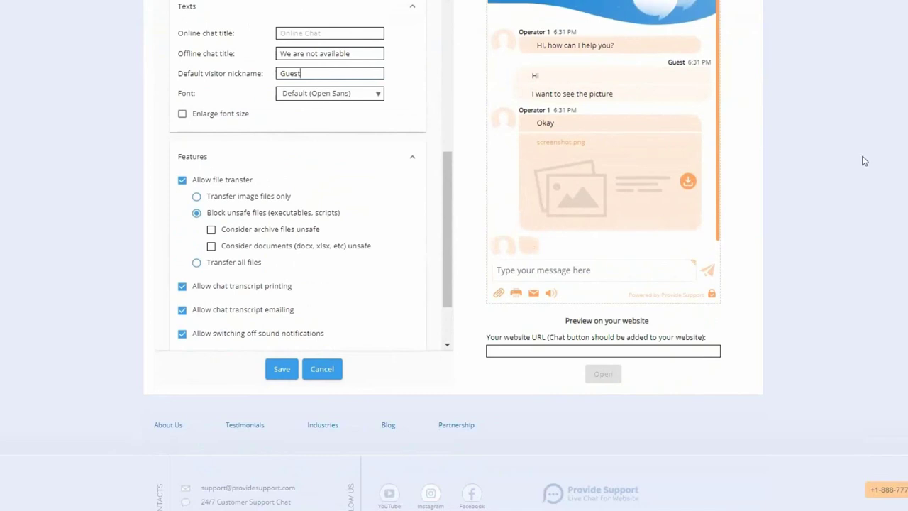
scroll(858, 159, up, 2)
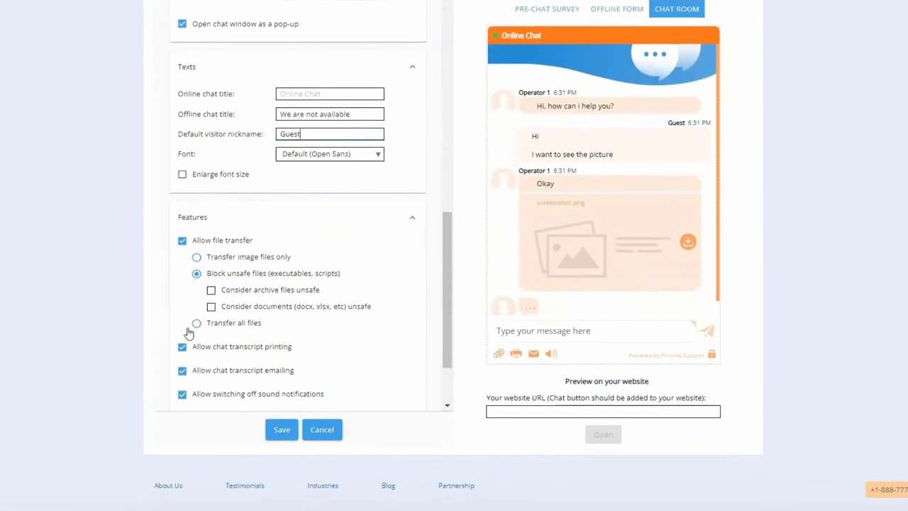
scroll(192, 346, down, 3)
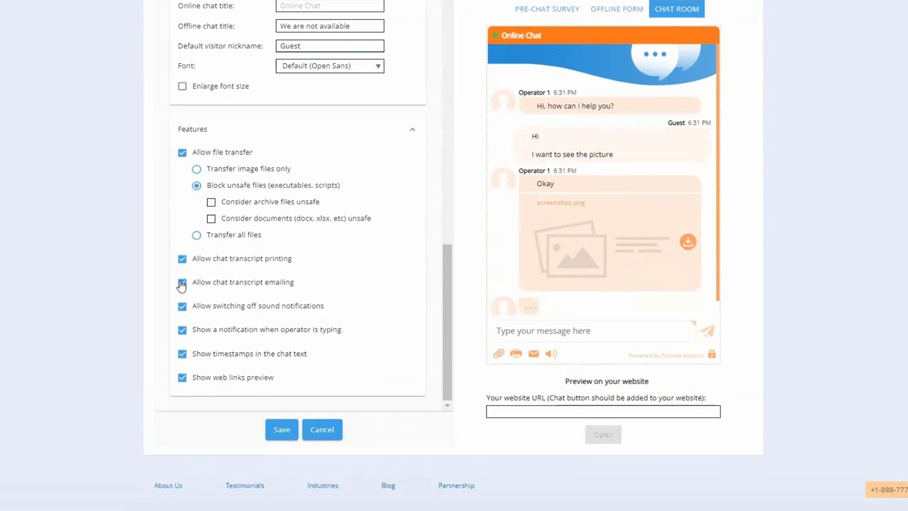
click(182, 282)
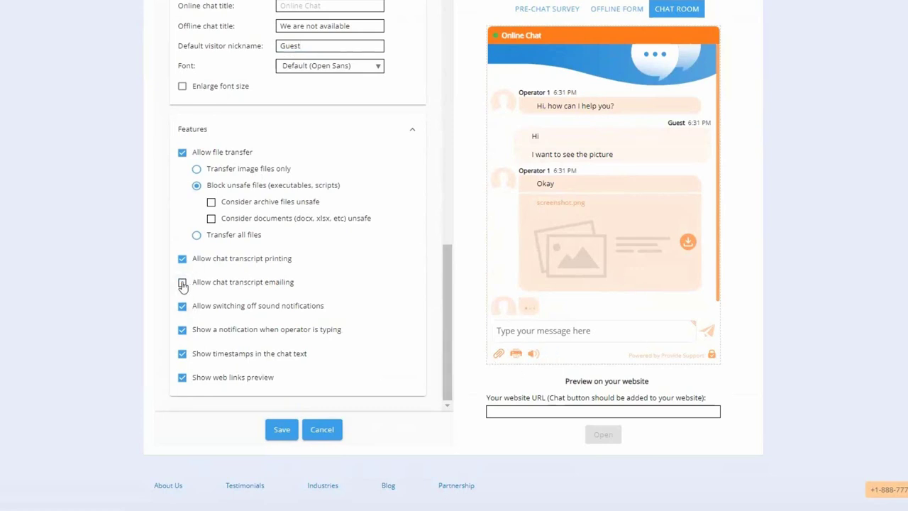
click(182, 282)
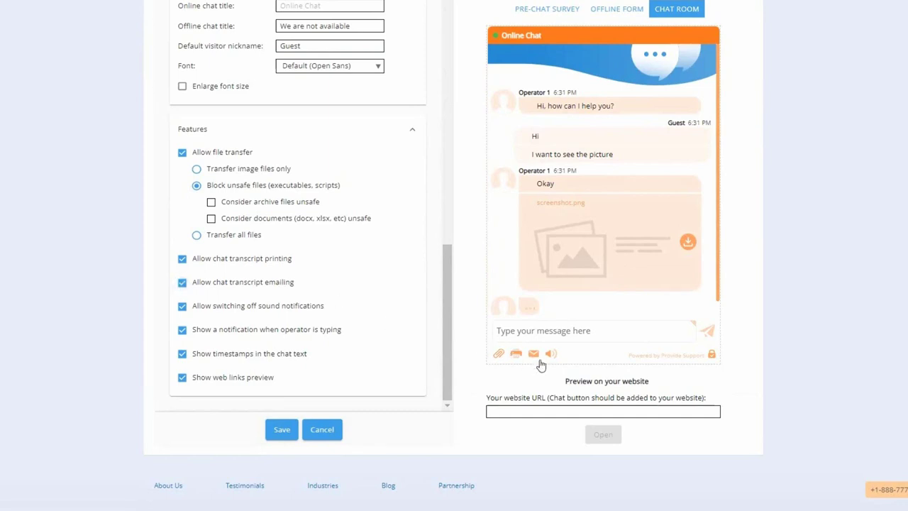
click(183, 307)
click(183, 307)
click(183, 331)
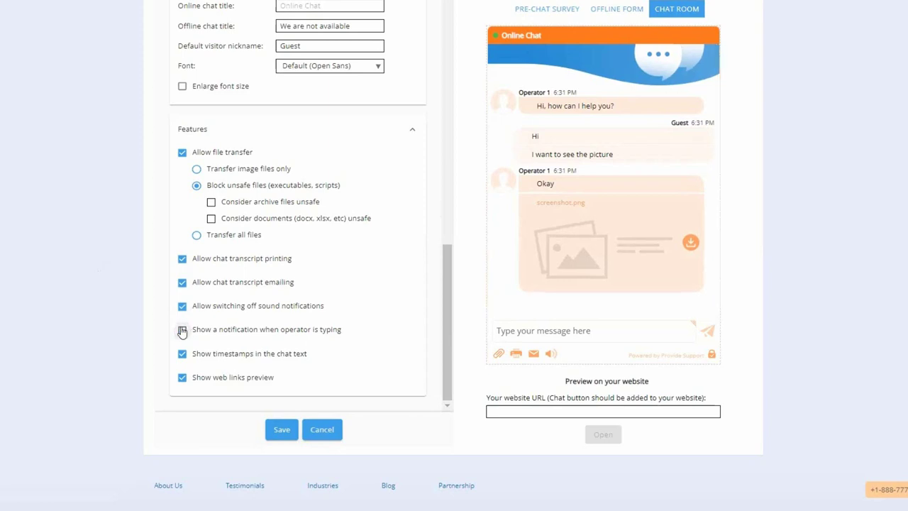
click(182, 330)
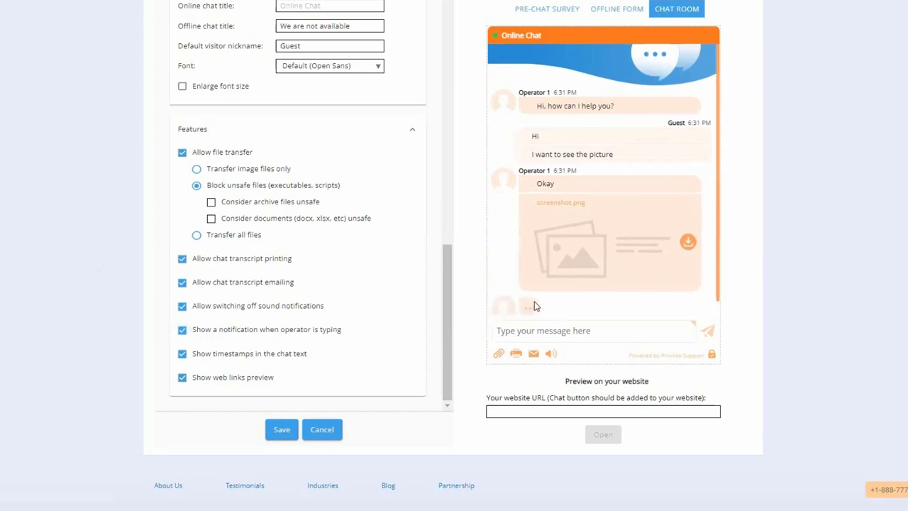
click(182, 354)
click(181, 355)
click(182, 378)
click(182, 378)
scroll(387, 284, up, 6)
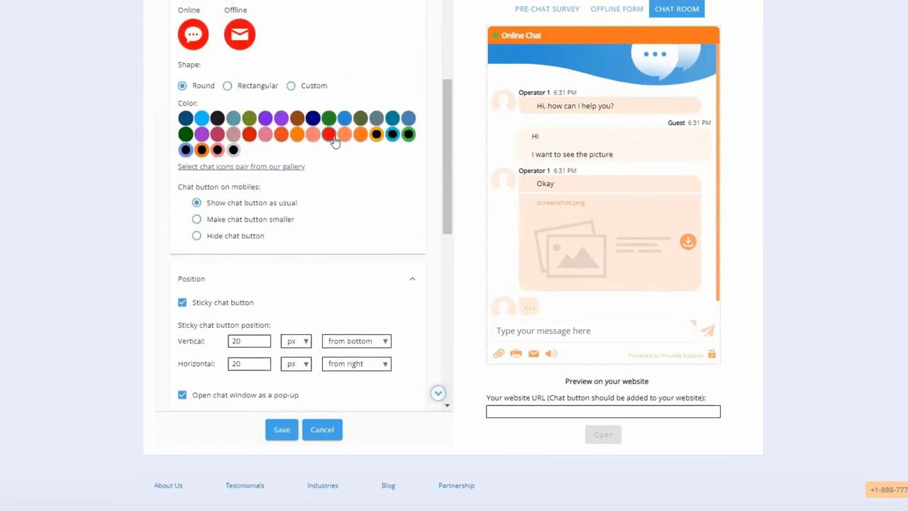
scroll(310, 241, up, 5)
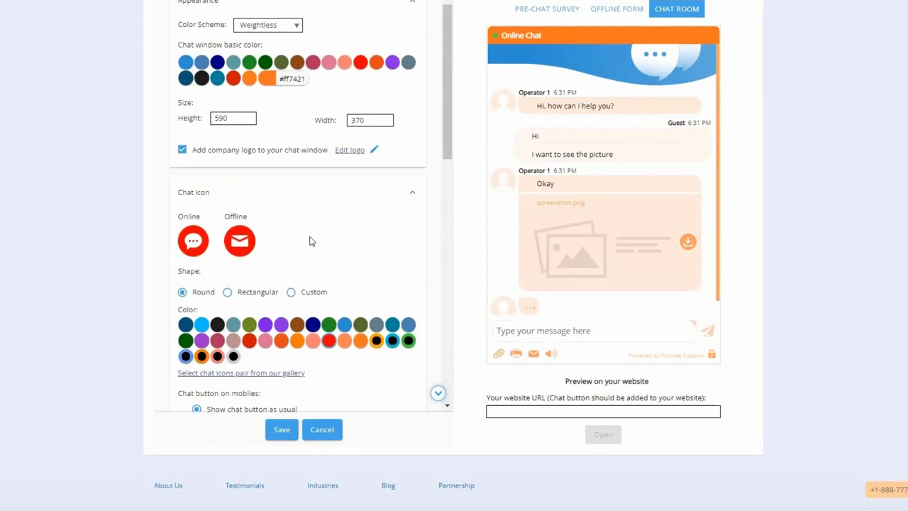
scroll(310, 242, up, 1)
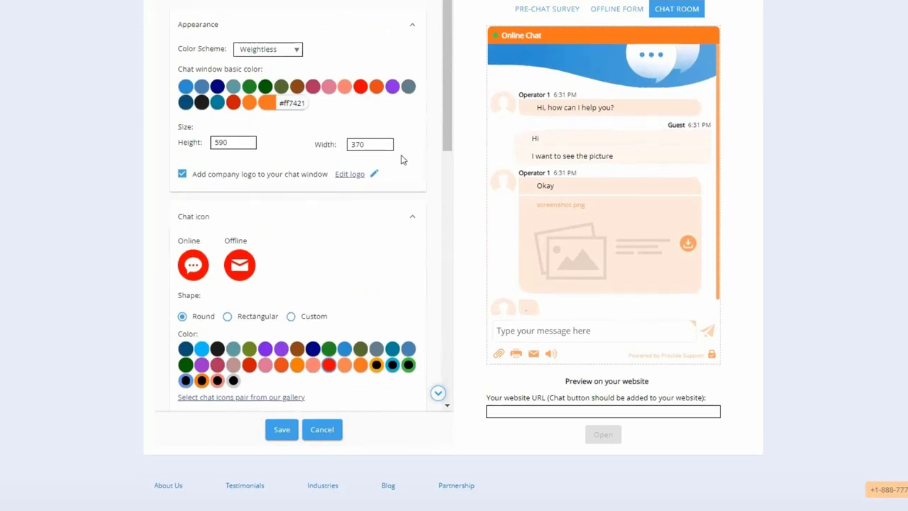
click(351, 175)
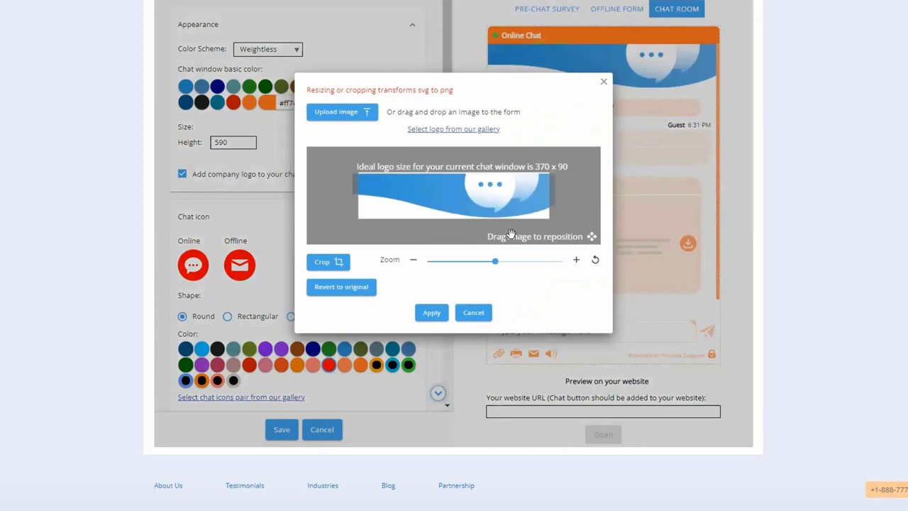
drag(495, 263, 496, 263)
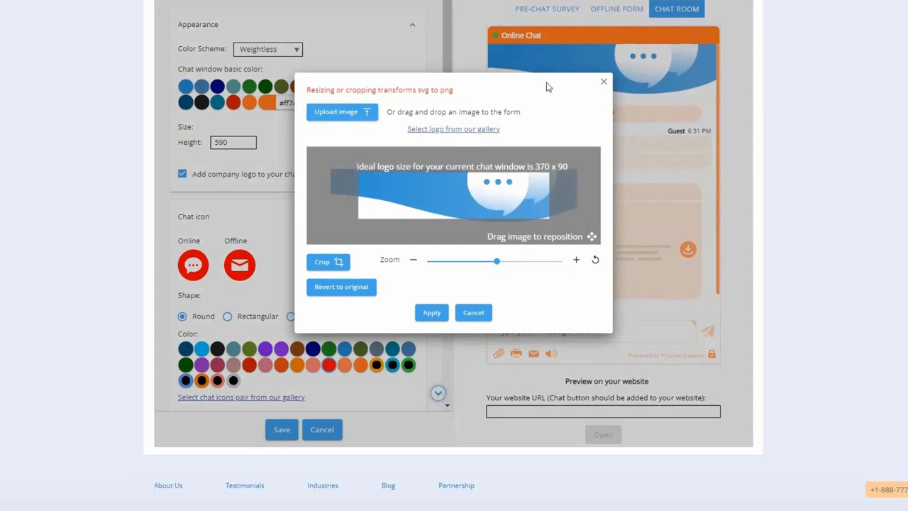
click(603, 82)
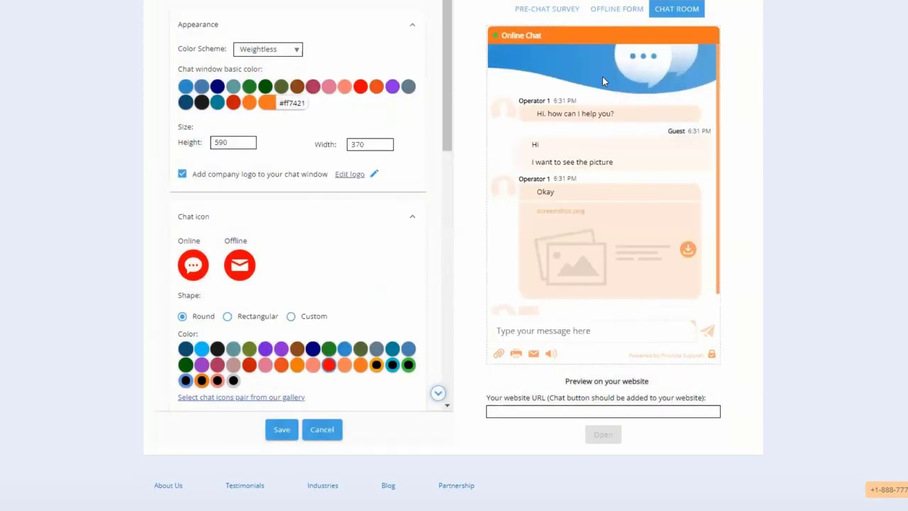
- From the Account Settings overview, open the Images page showing the header background and chat icons
scroll(333, 176, up, 2)
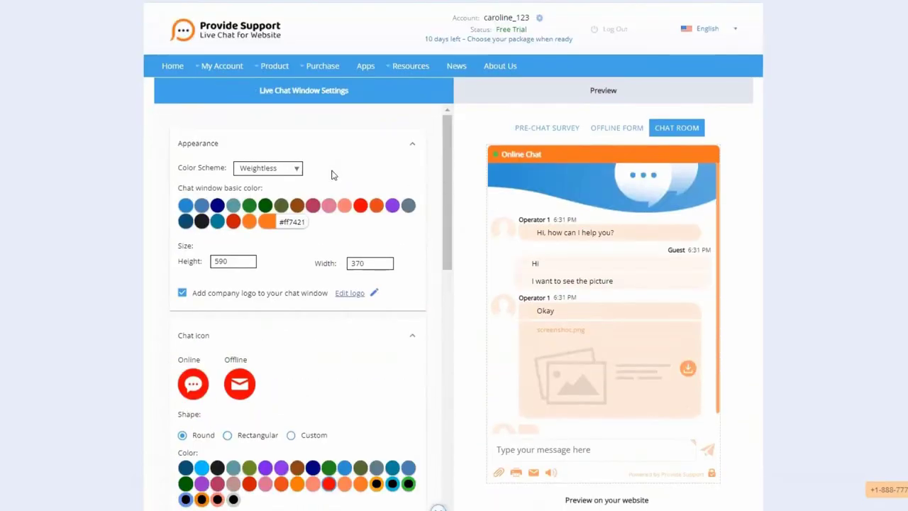
mouse_move(220, 68)
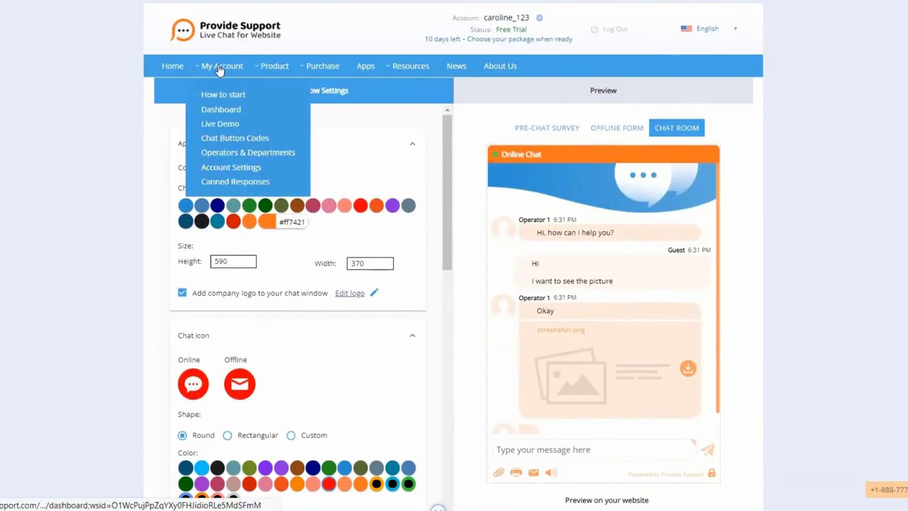
click(223, 167)
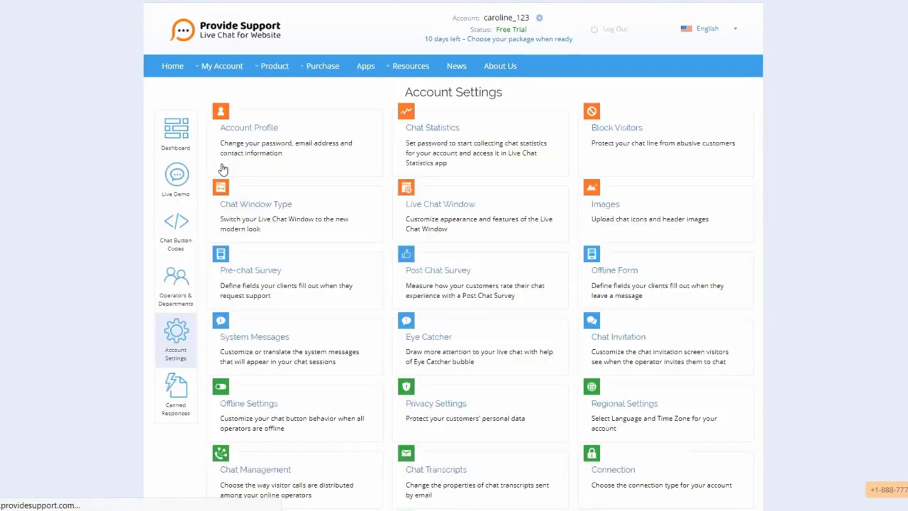
click(604, 205)
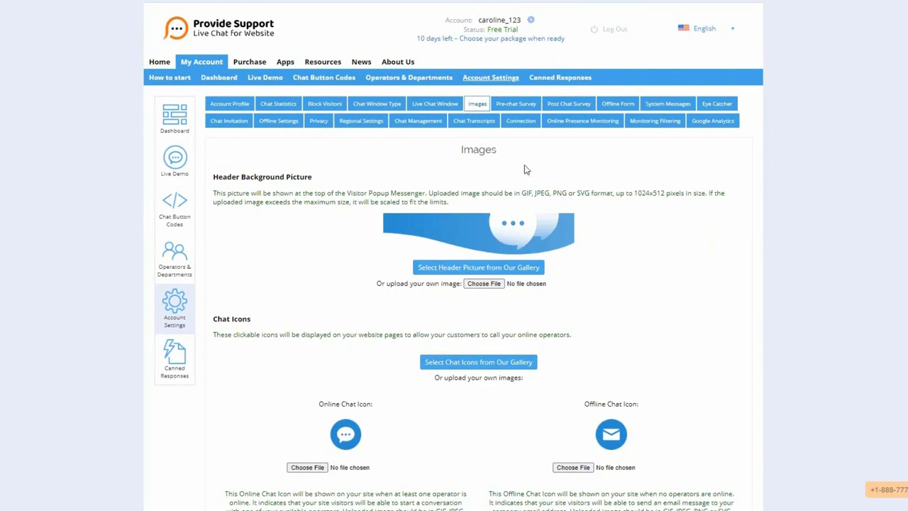
- Open the Pre-chat Survey page listing Your Name and Your Question, and preview it in the chat widget
click(517, 105)
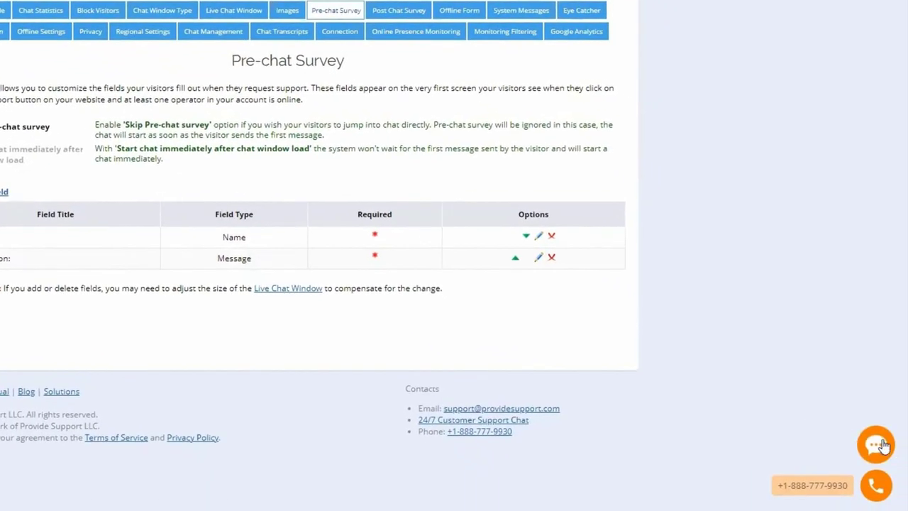
click(879, 445)
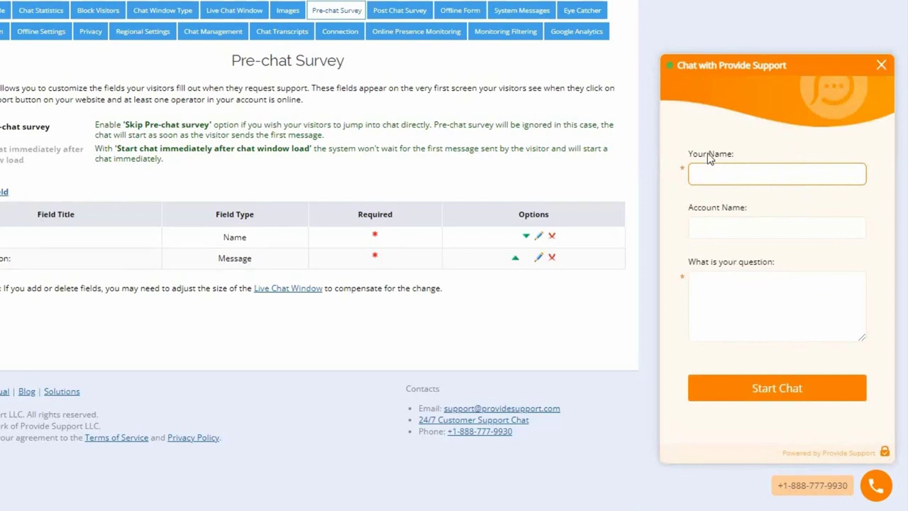
click(882, 63)
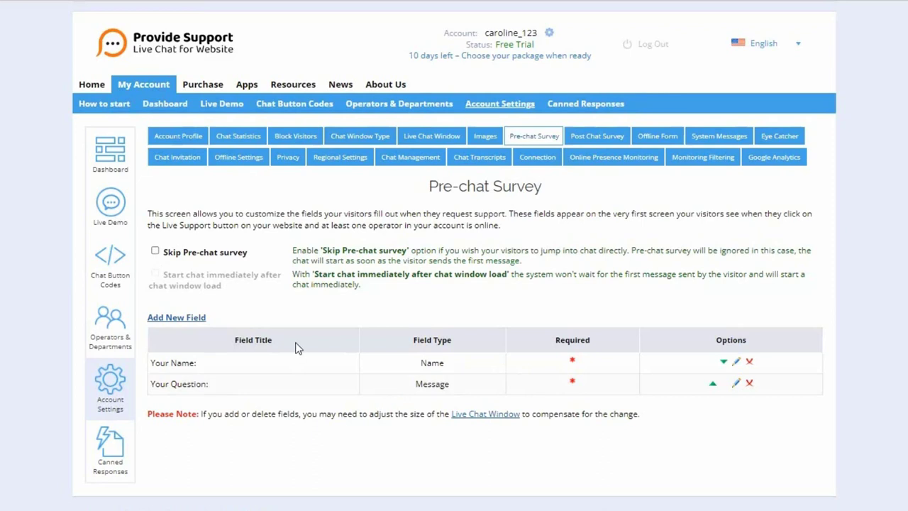
- Create a required 'Email' field of type Email Address and drag it above Your Name
click(177, 325)
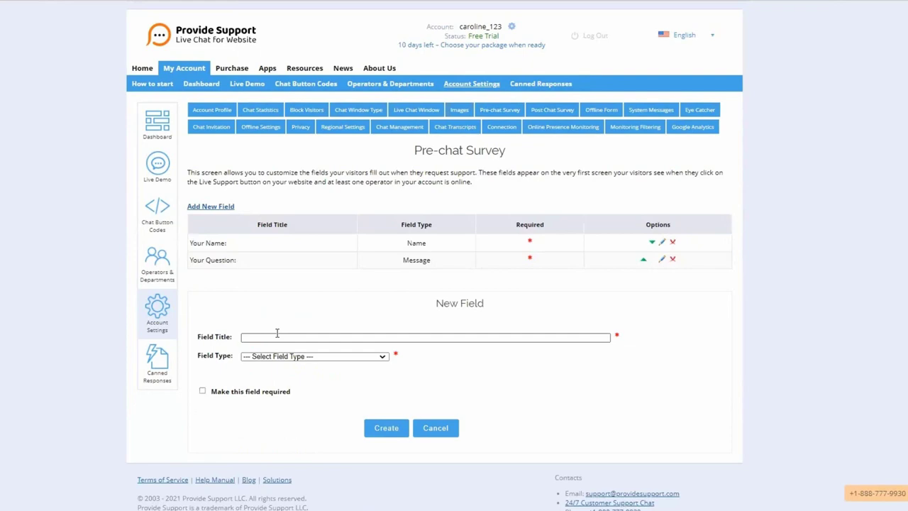
click(276, 336)
text(Email)
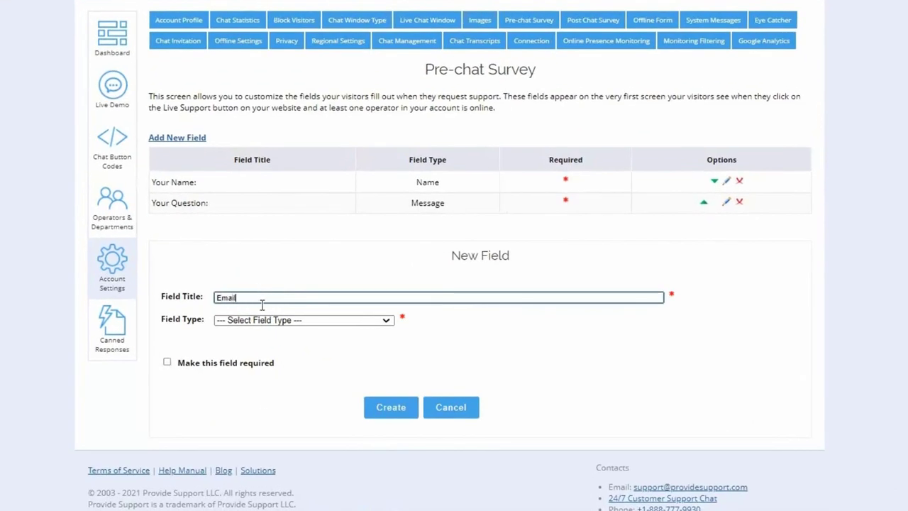
click(265, 323)
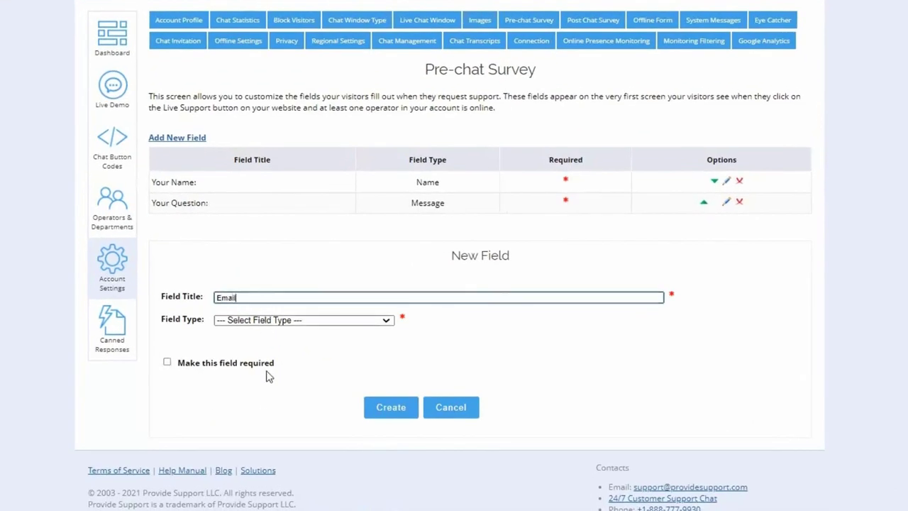
click(266, 392)
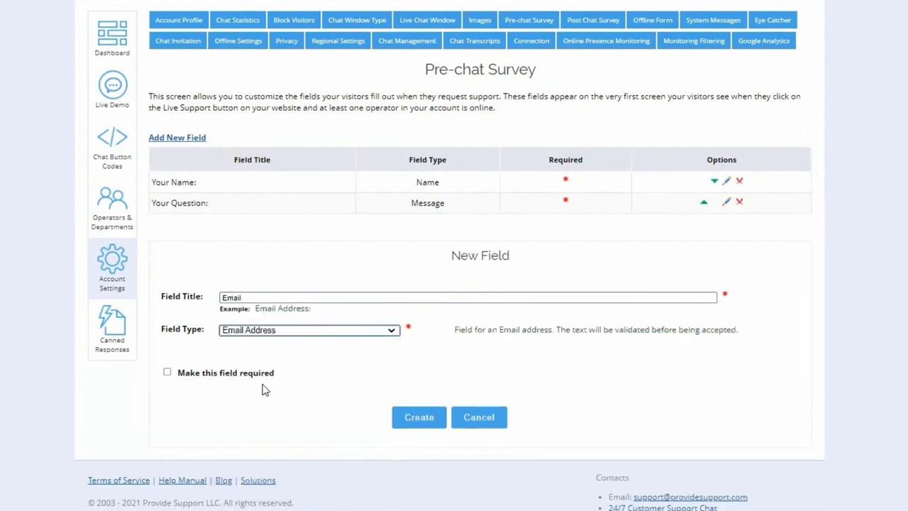
click(167, 372)
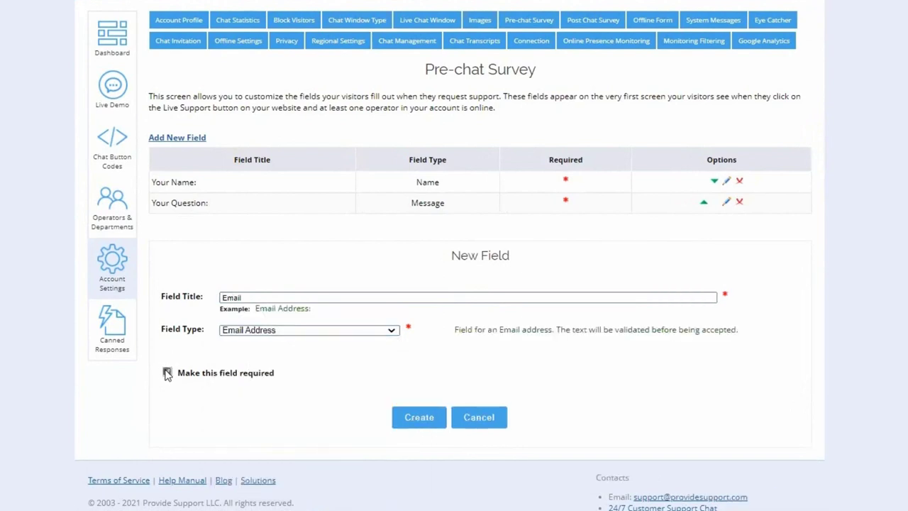
click(419, 418)
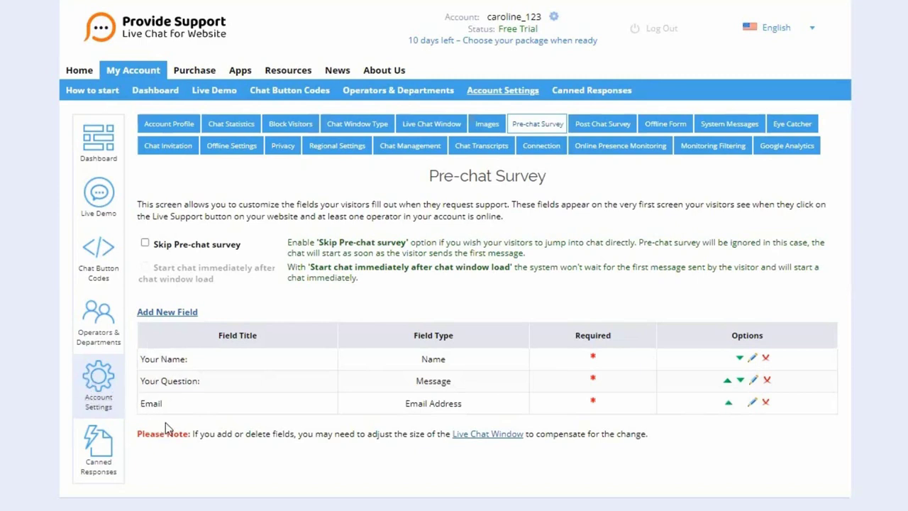
drag(177, 407, 178, 352)
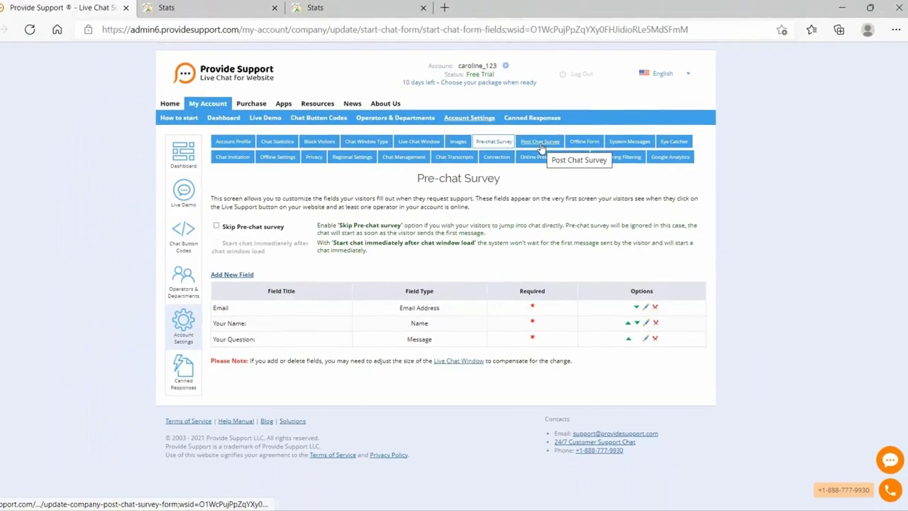
- Review the enabled 'How did we do' post-chat survey rating Politeness and Proficiency
click(602, 125)
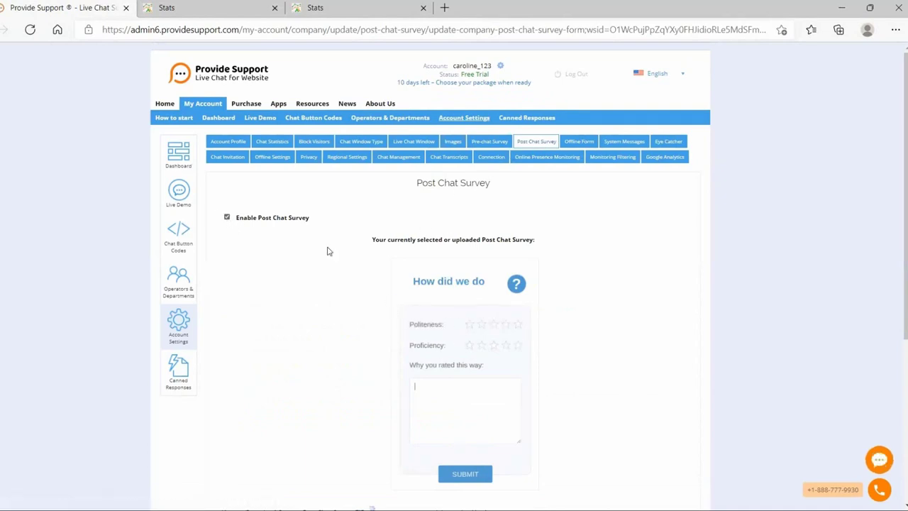
scroll(378, 298, down, 1)
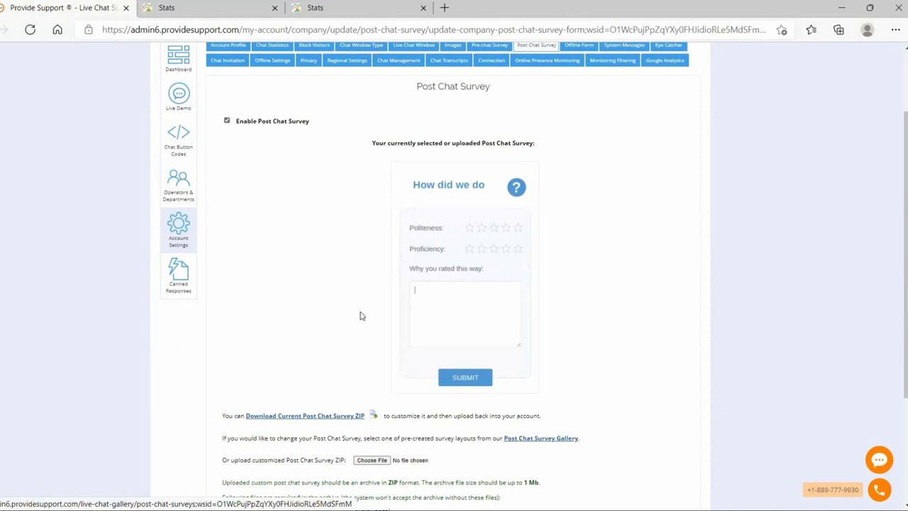
scroll(296, 326, down, 1)
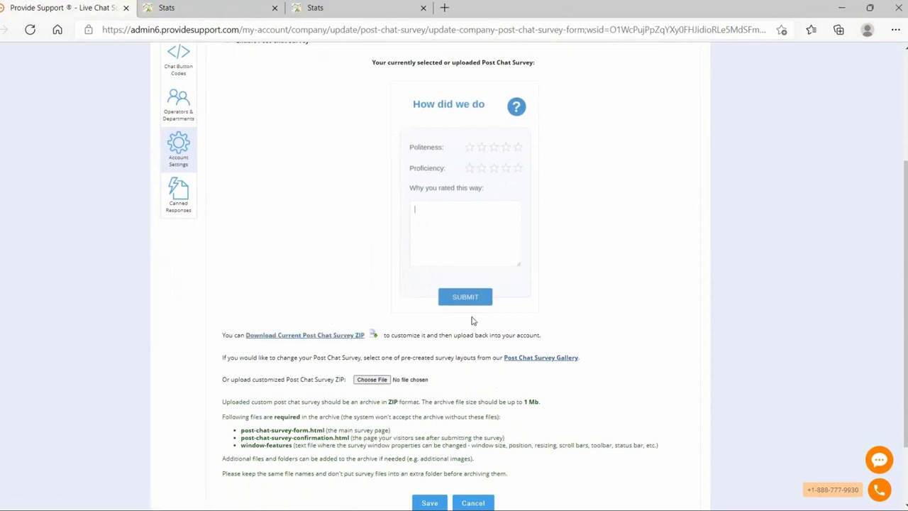
scroll(473, 321, up, 3)
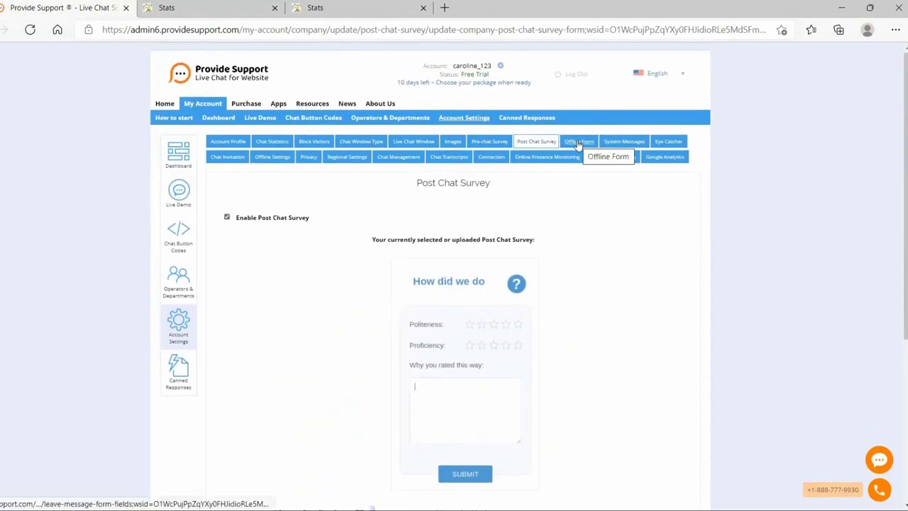
- Open the Offline Form fields (Your Name, E-Mail, Subject, Message) and cancel a new-field attempt
click(578, 142)
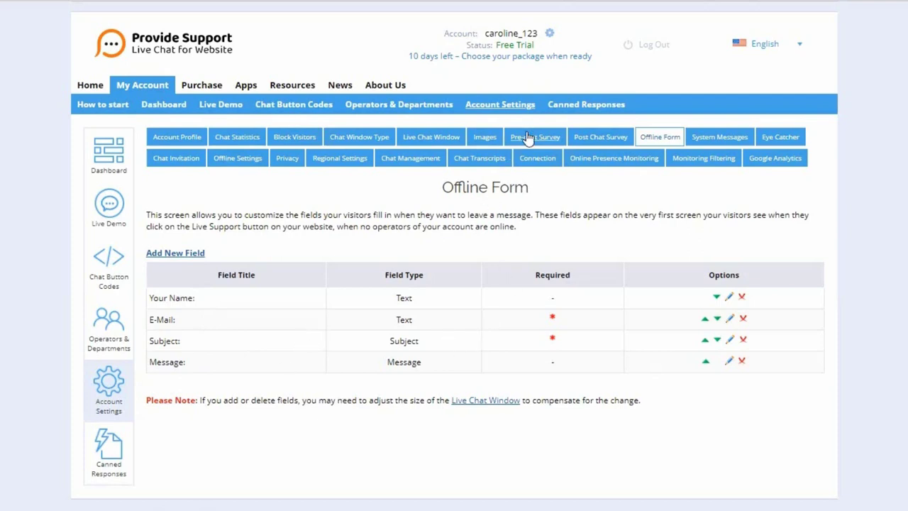
click(177, 253)
scroll(312, 334, down, 2)
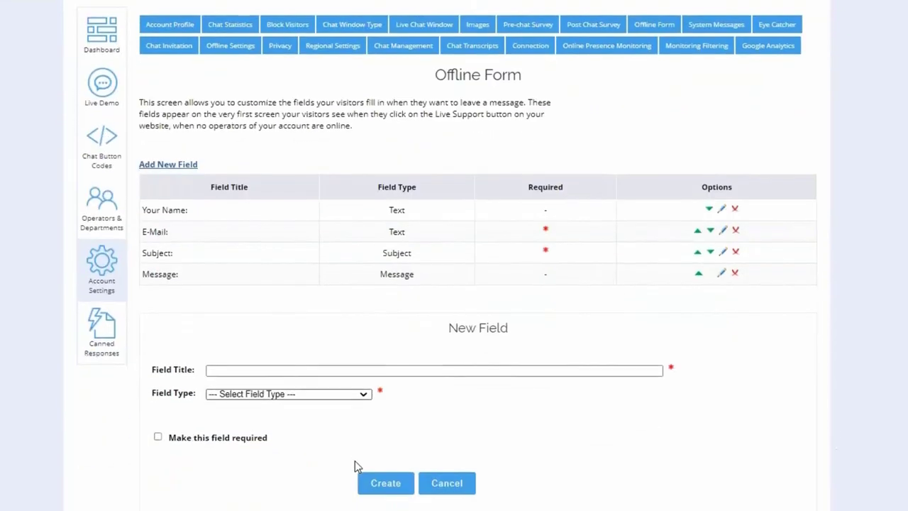
click(447, 478)
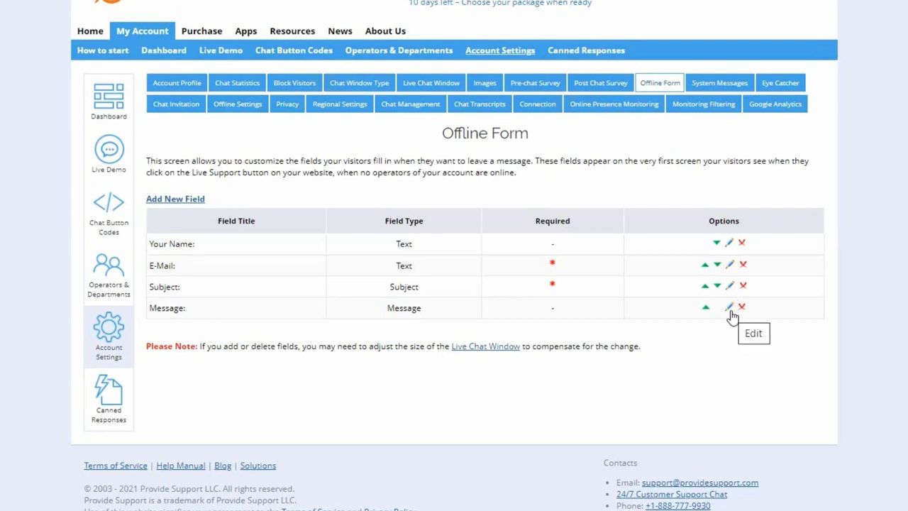
click(275, 262)
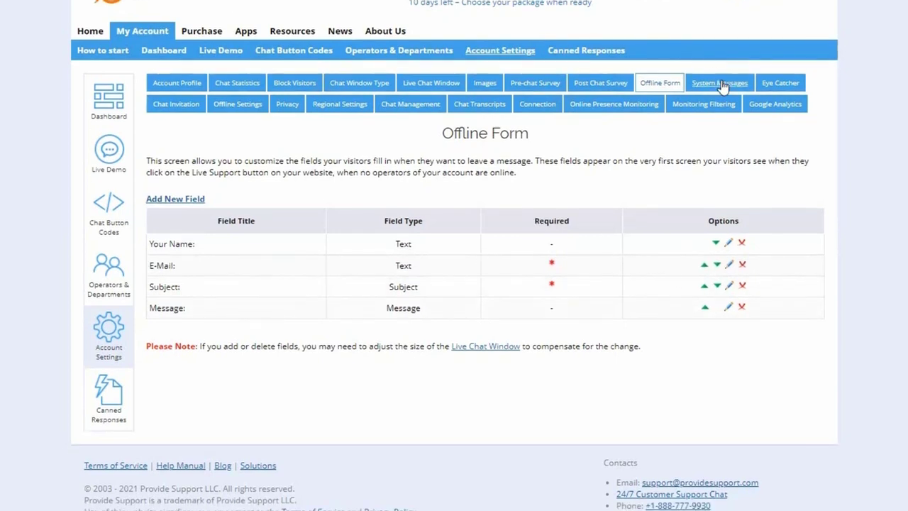
click(721, 85)
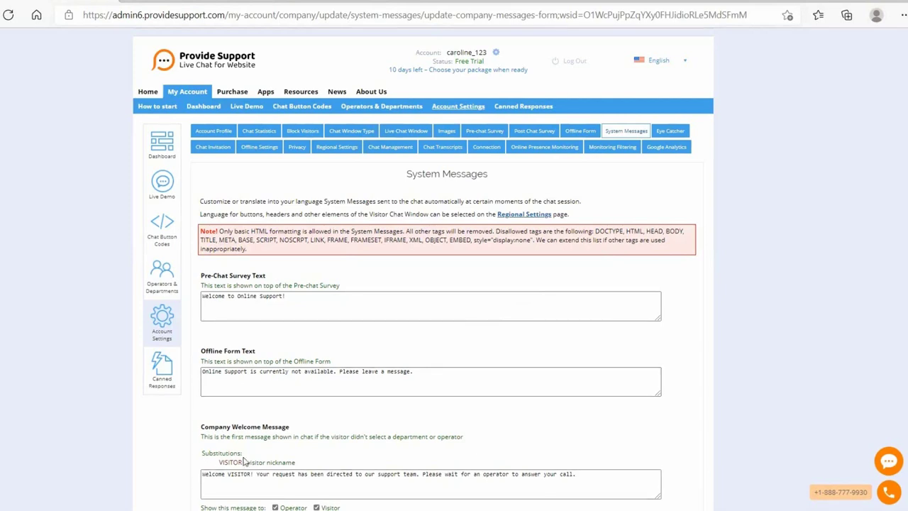
scroll(244, 461, down, 2)
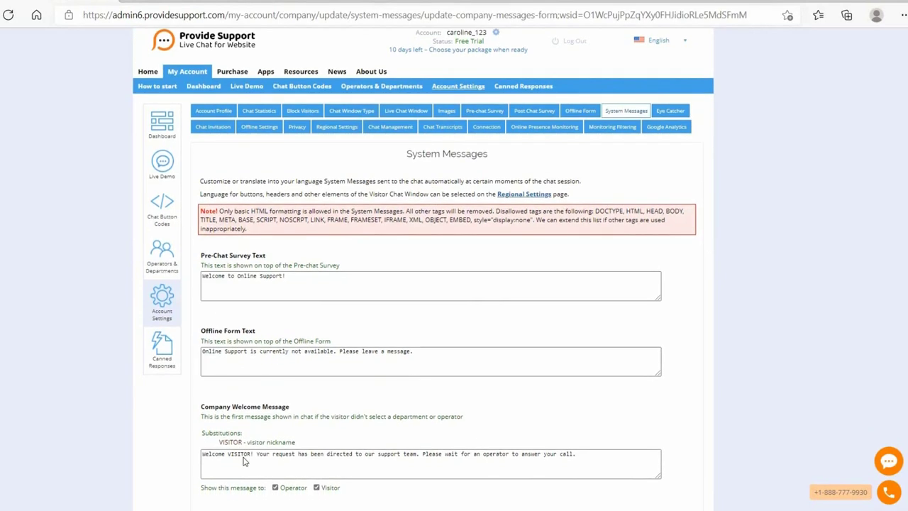
scroll(244, 461, down, 1)
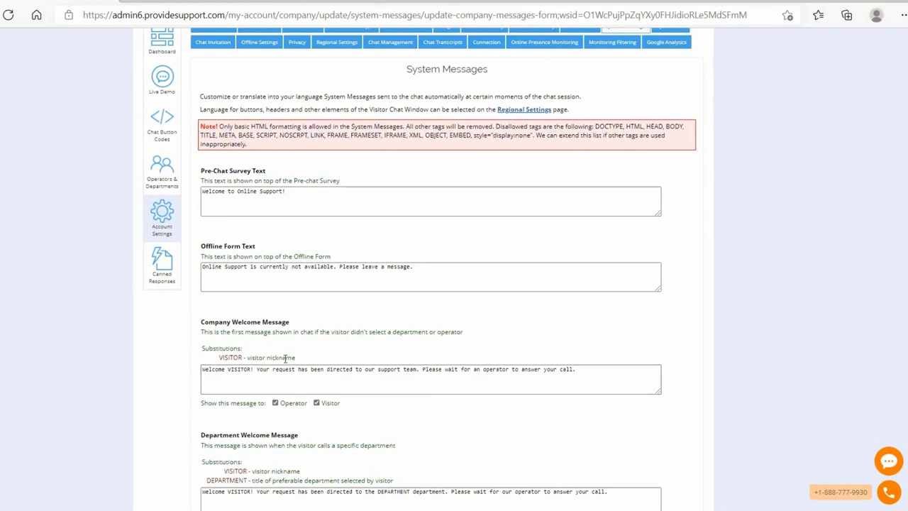
scroll(270, 377, down, 2)
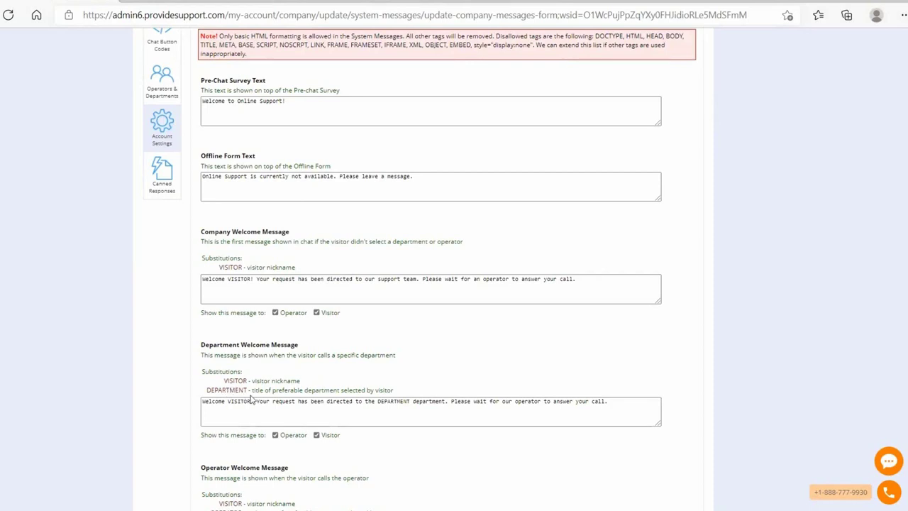
scroll(451, 325, up, 3)
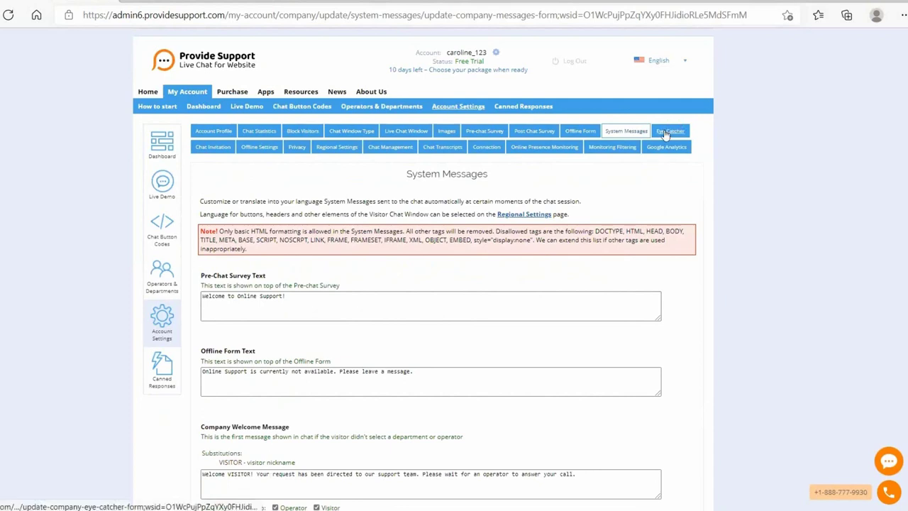
- Open the Eye Catcher settings and tick Enable Eye Catcher
click(665, 133)
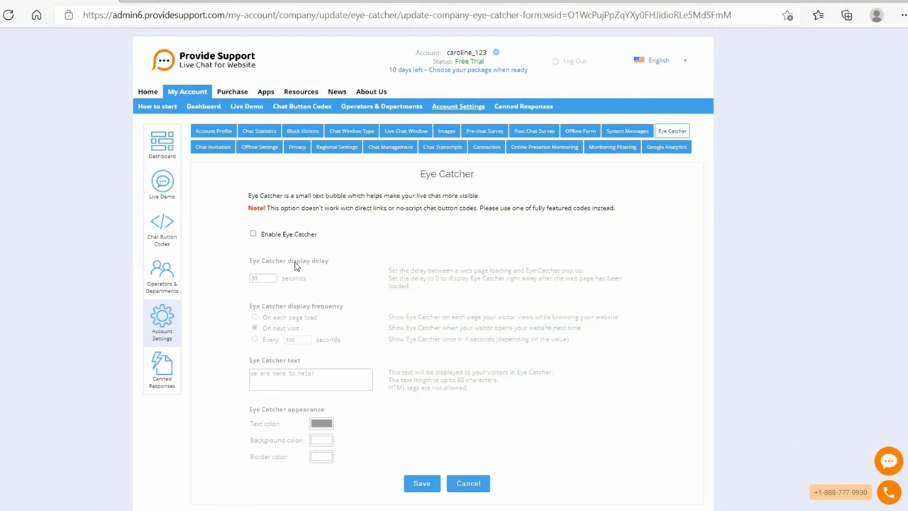
click(254, 234)
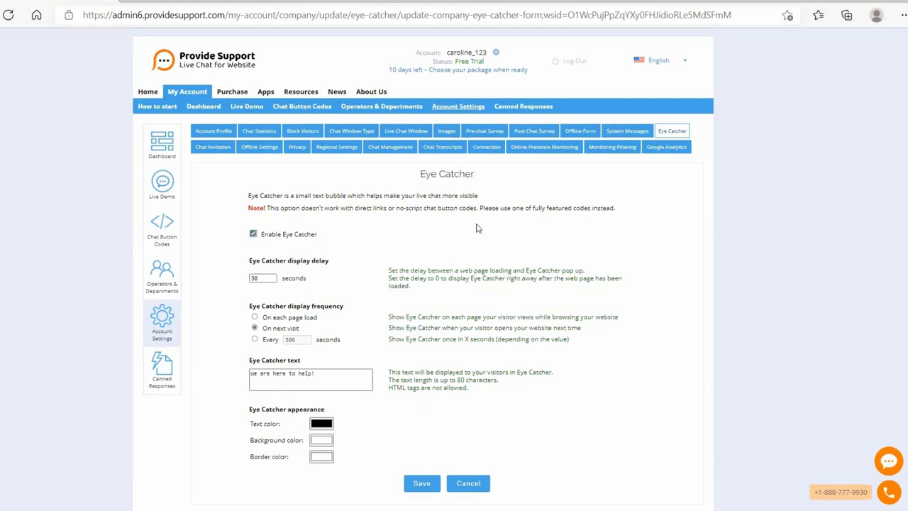
- Scroll through the Chat Invitation preview and position fields, then browse the invitation backgrounds gallery
click(210, 155)
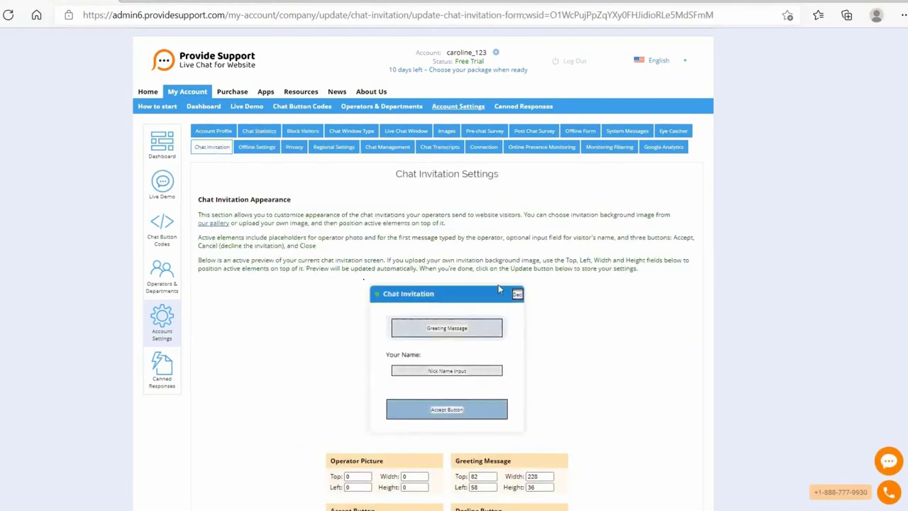
scroll(499, 287, down, 2)
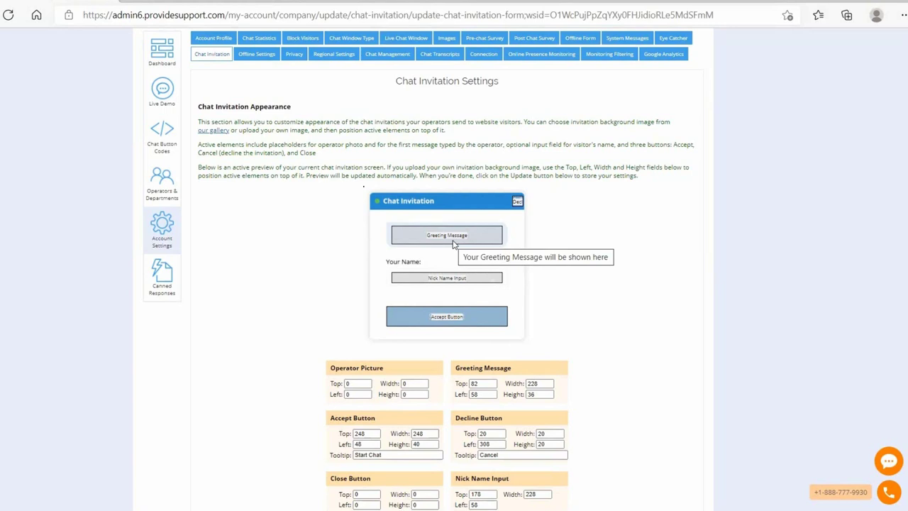
scroll(484, 295, down, 2)
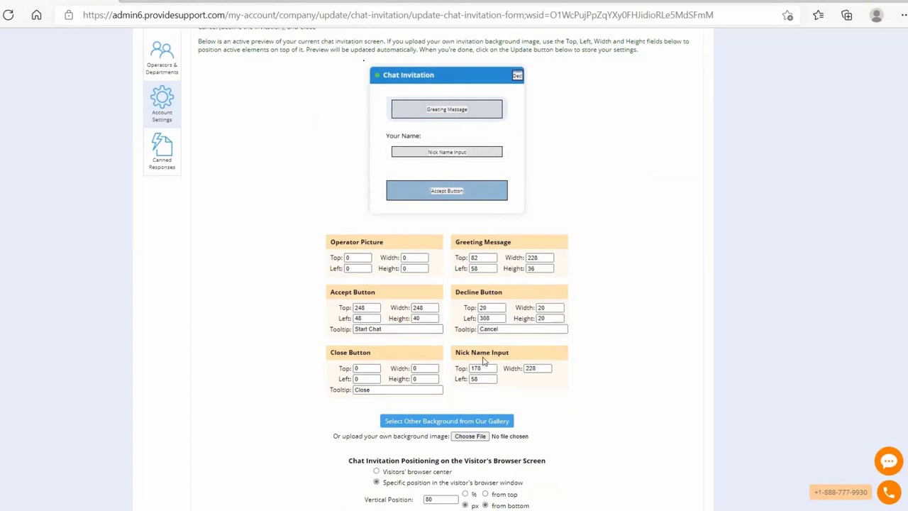
scroll(436, 410, down, 1)
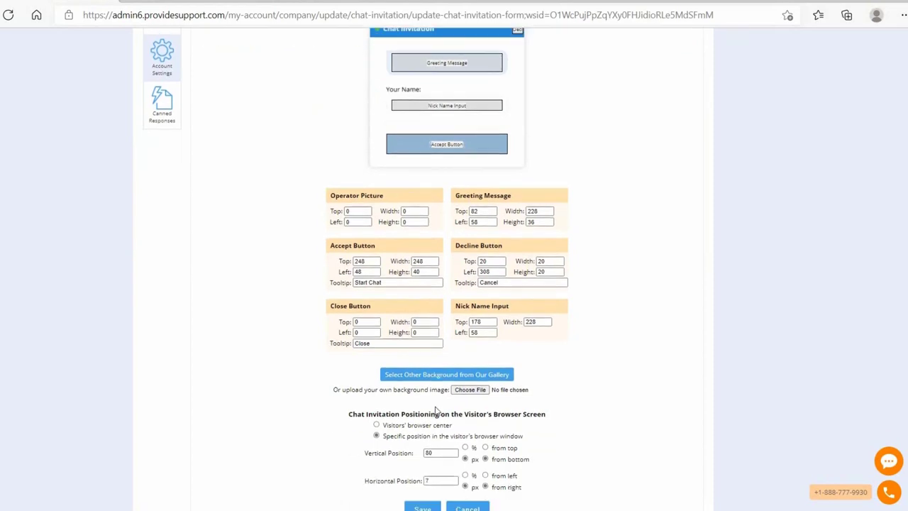
click(421, 377)
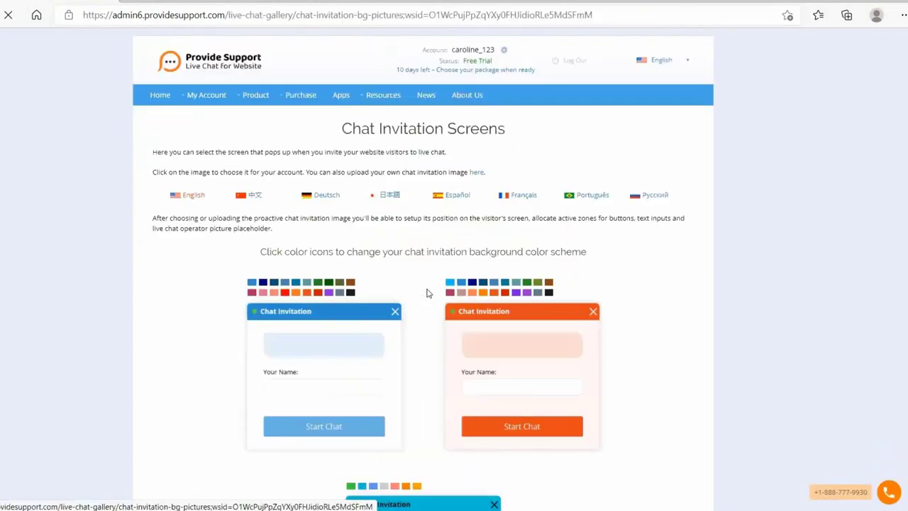
scroll(428, 292, down, 2)
scroll(428, 293, down, 7)
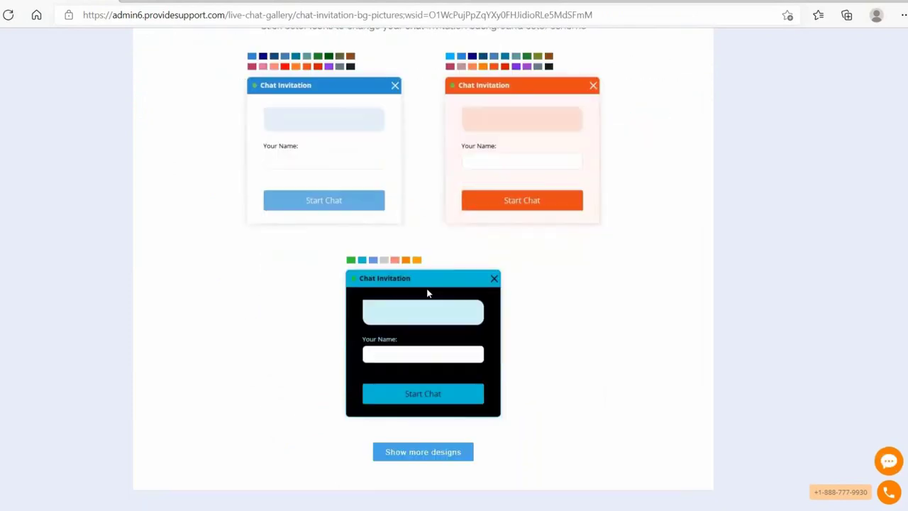
scroll(428, 293, up, 6)
scroll(428, 292, down, 1)
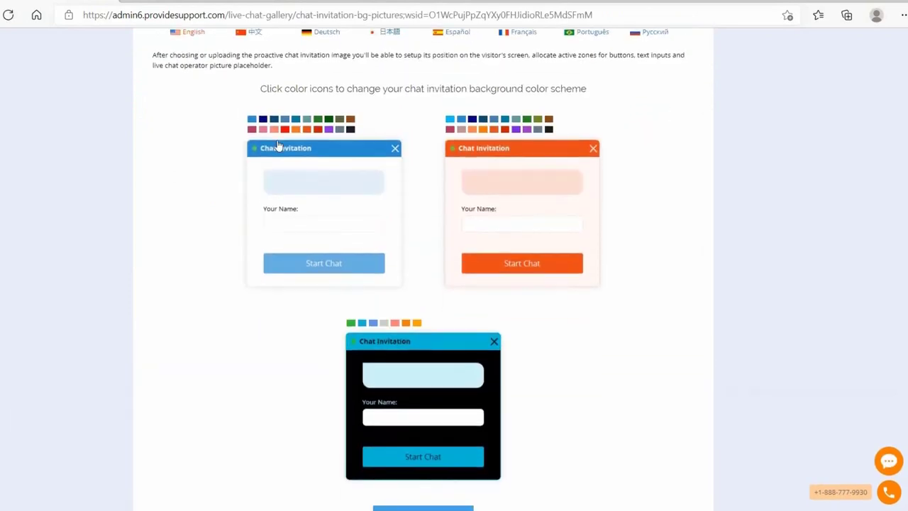
scroll(364, 61, up, 1)
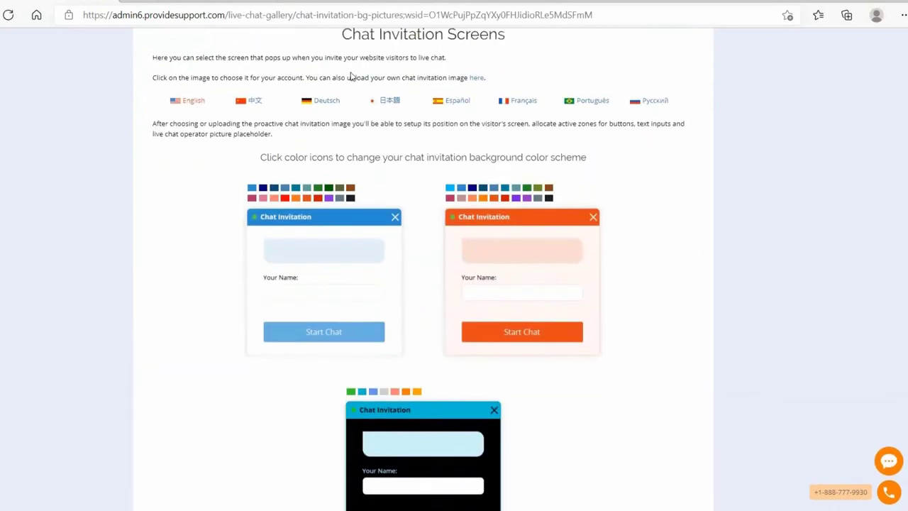
click(306, 198)
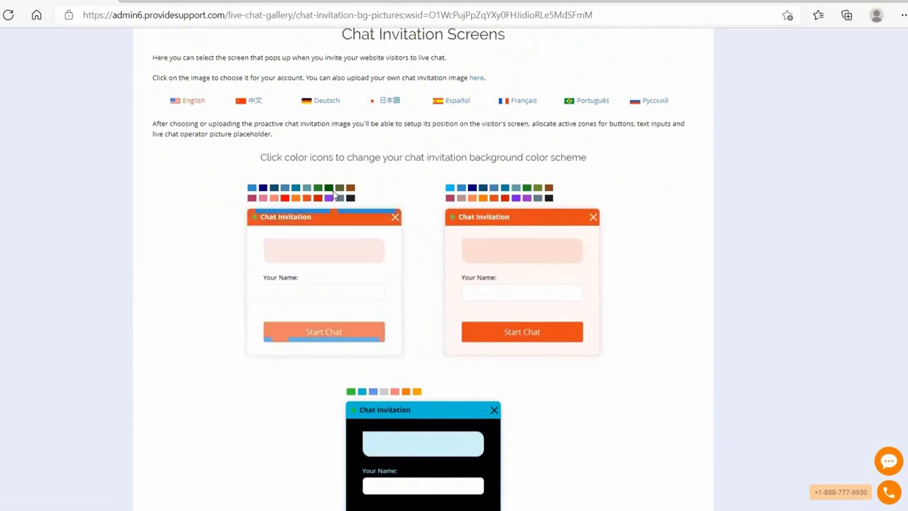
click(328, 188)
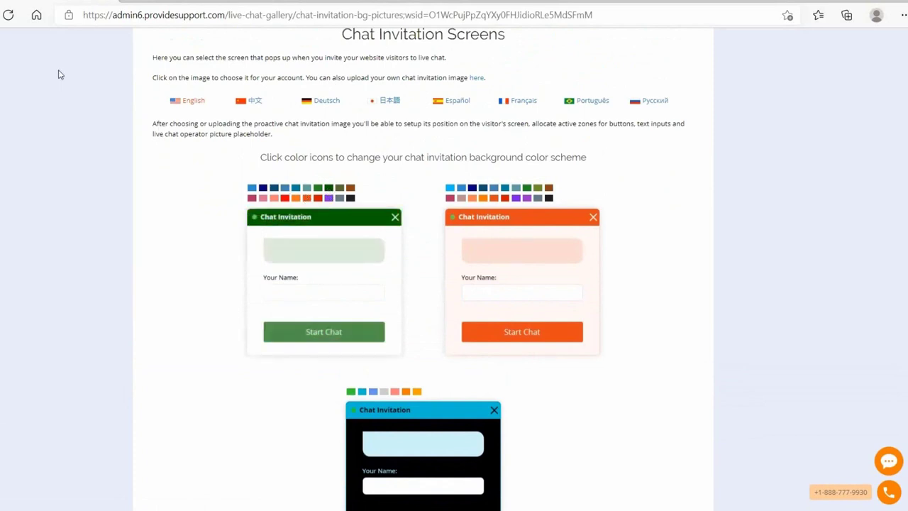
scroll(409, 360, down, 3)
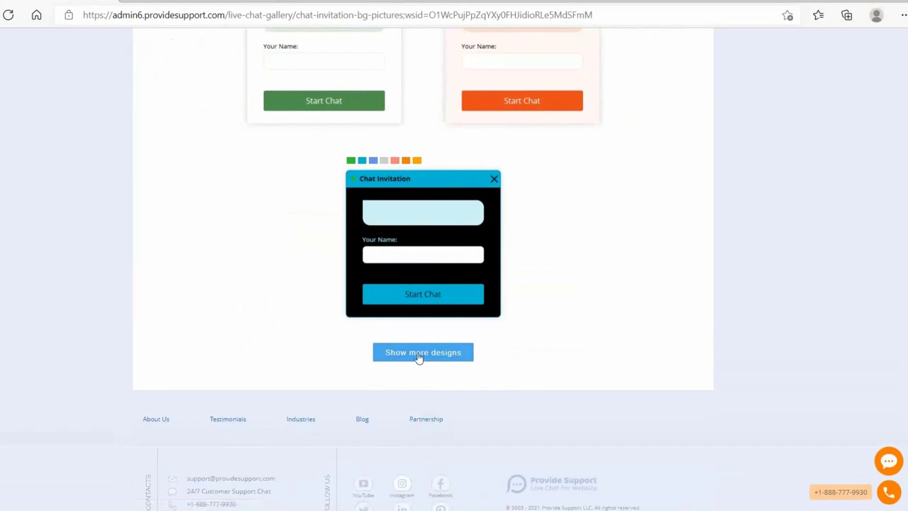
click(418, 352)
scroll(385, 425, down, 10)
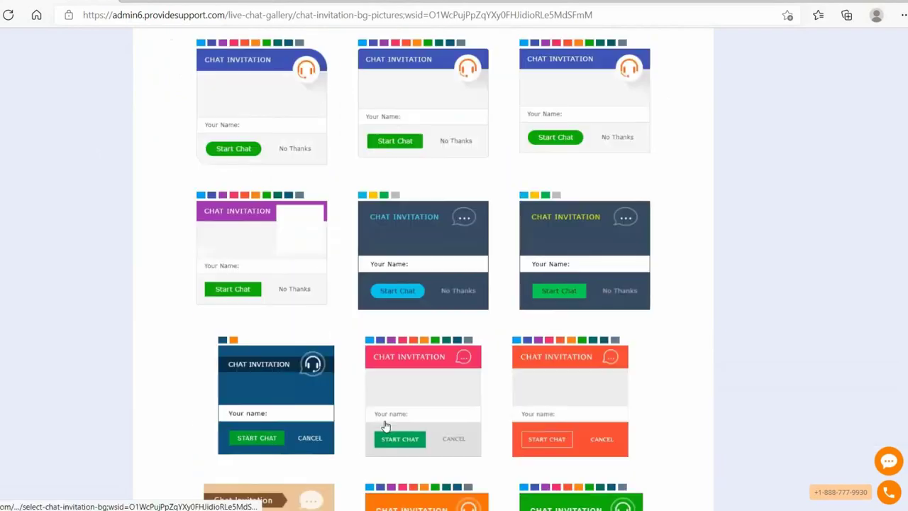
scroll(385, 425, down, 3)
scroll(385, 425, up, 15)
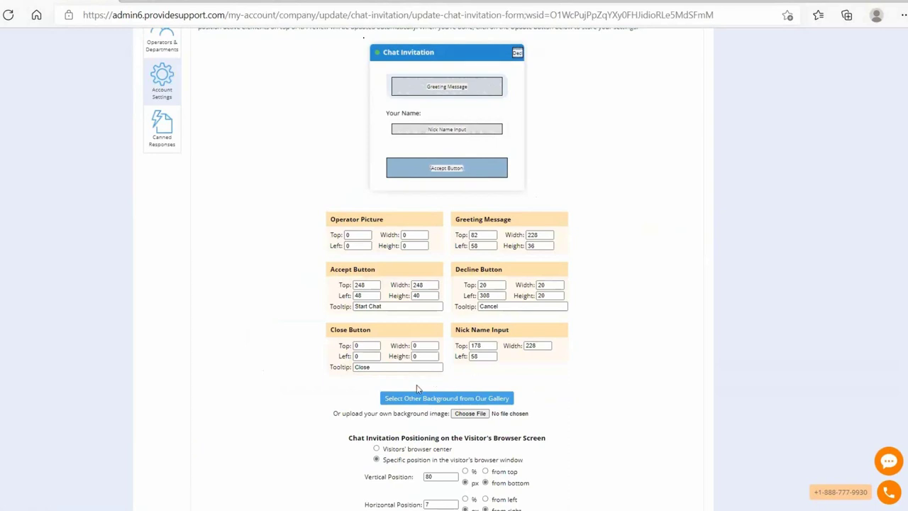
scroll(389, 425, down, 2)
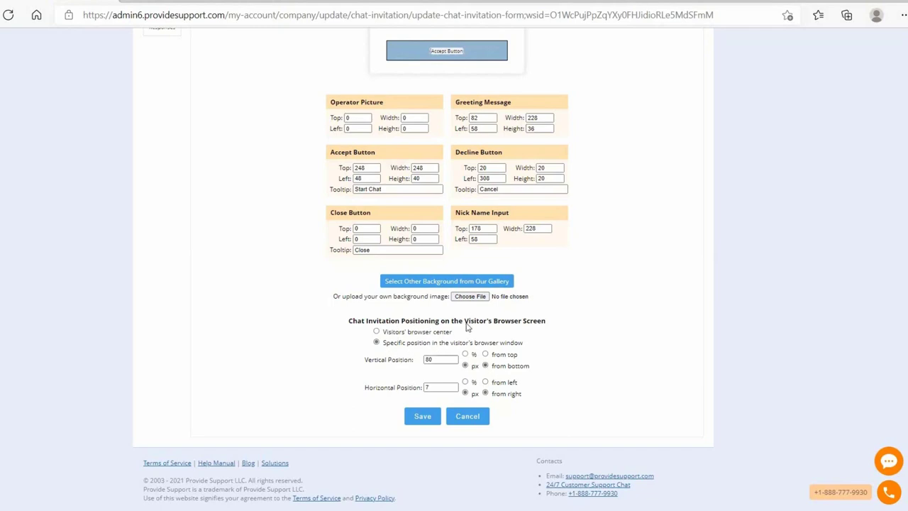
scroll(359, 310, up, 5)
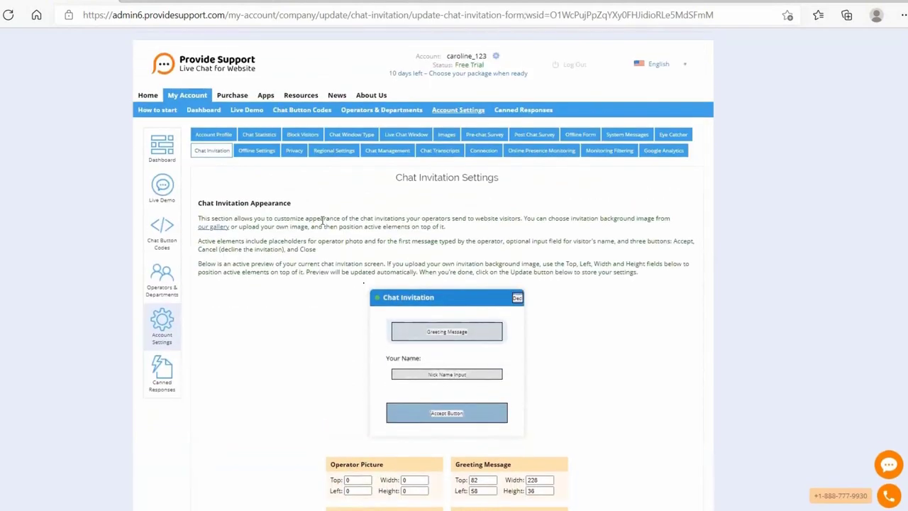
- Open the Offline Settings page showing the Offline button, offline form and email delivery options
click(250, 148)
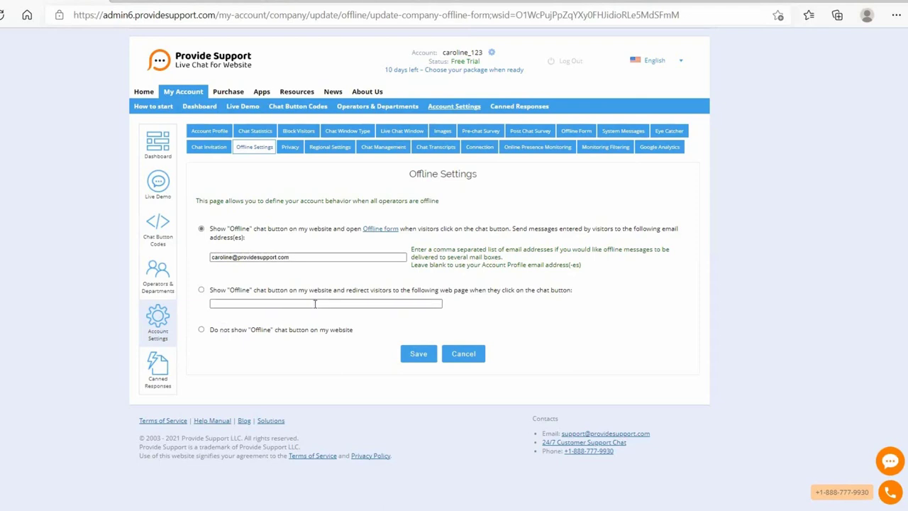
- Open the Privacy Settings page with personal data removal and consent text options
click(290, 148)
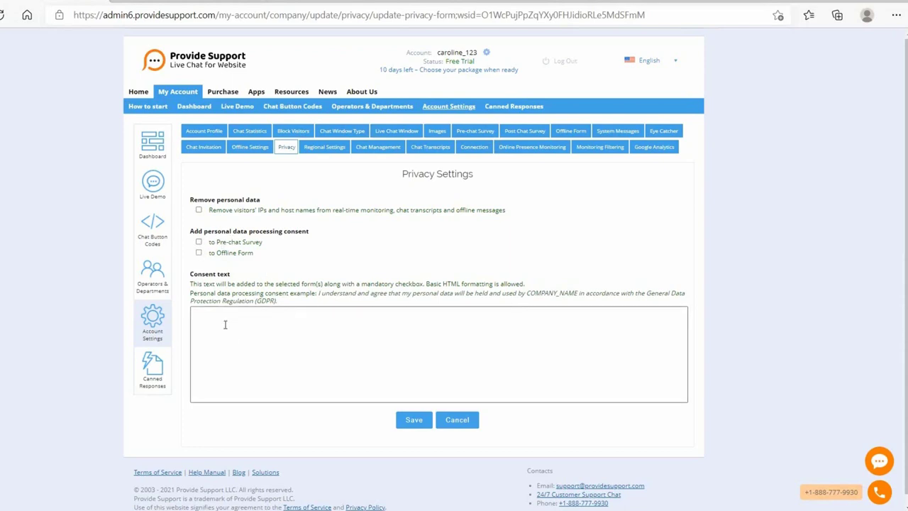
- Check the Regional Settings chat window languages, keeping English, then move on to Chat Management
click(328, 153)
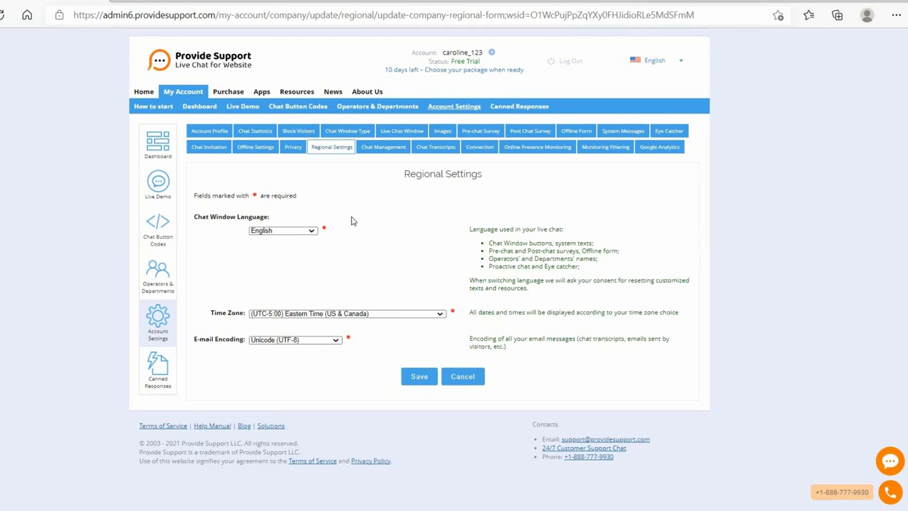
click(295, 235)
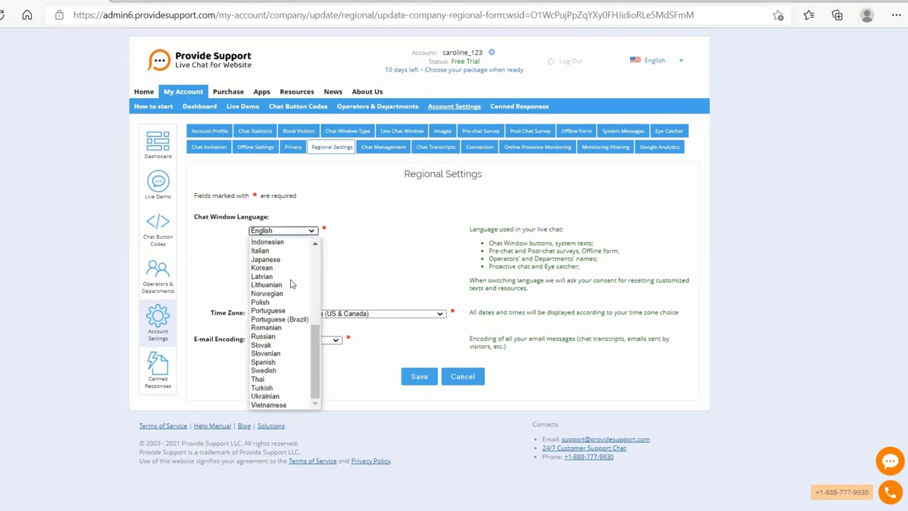
click(385, 274)
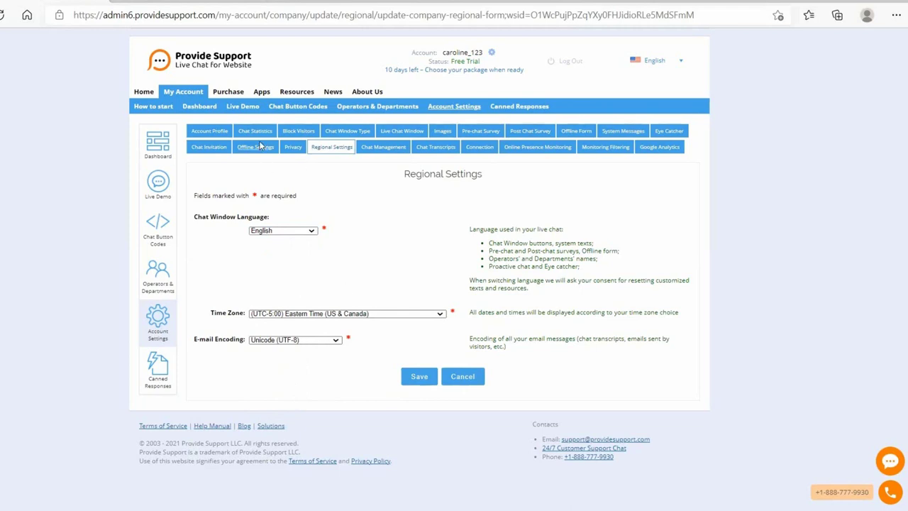
click(387, 151)
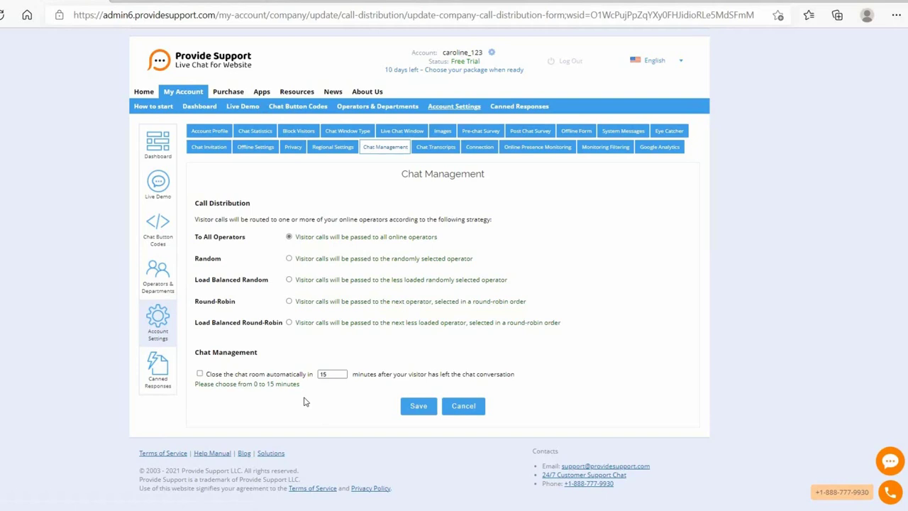
- Open Chat Transcript Settings, showing transcript e-mailing on with HTML format and empty email fields
click(441, 149)
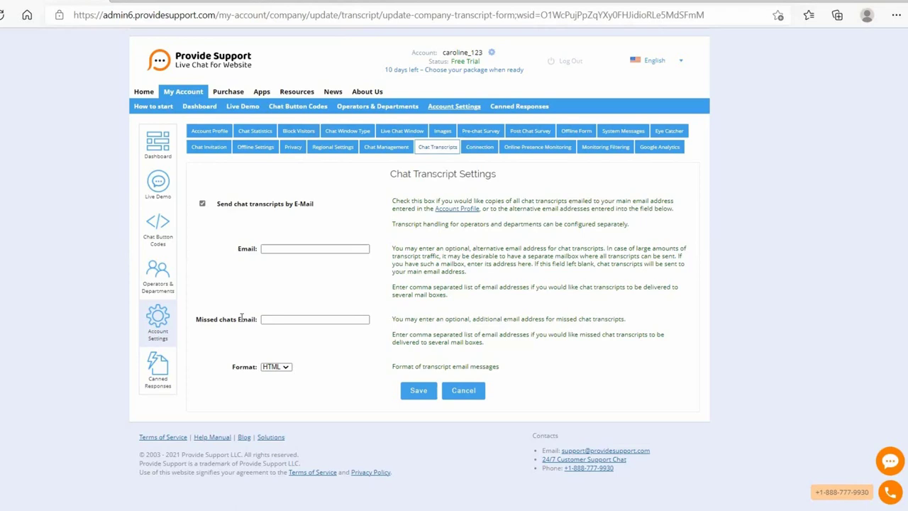
- Focus the Missed chats Email field, then switch to the Connection settings tab
click(272, 324)
click(474, 150)
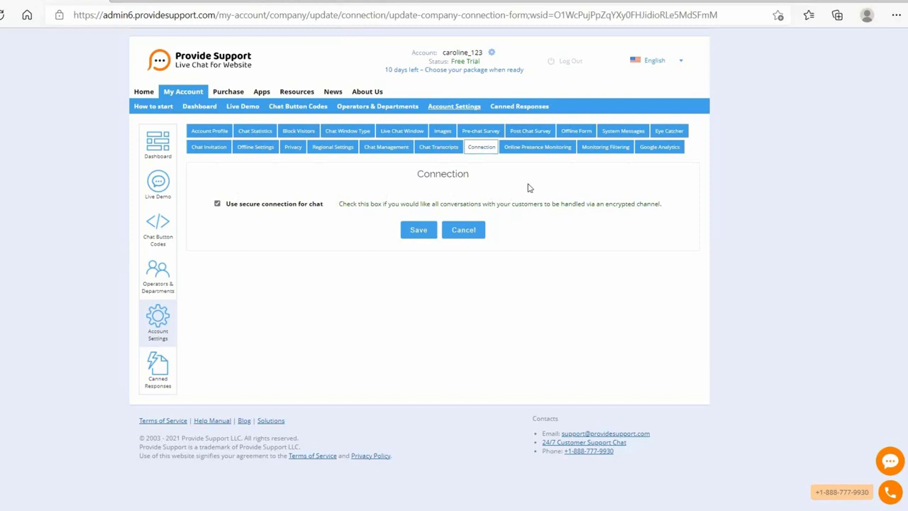
- Switch to the Online Presence Monitoring settings tab
click(526, 149)
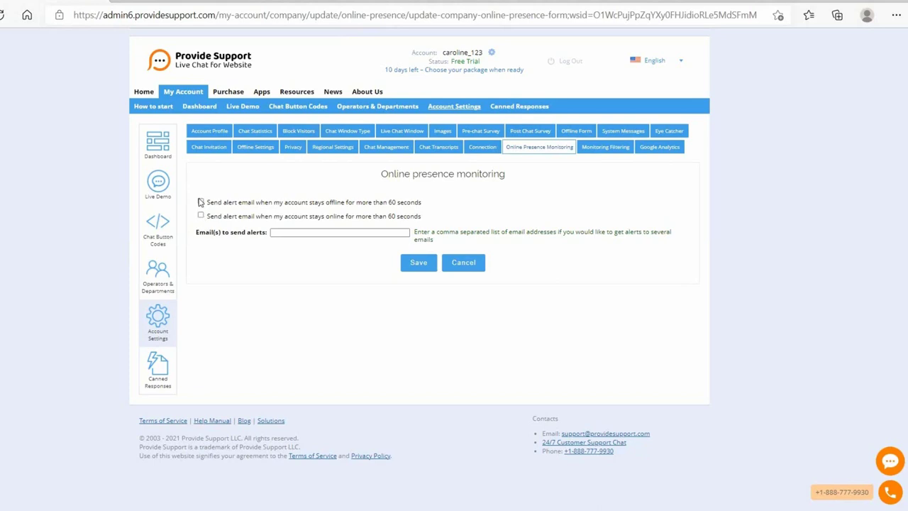
- Focus the alert emails field, then switch to the Google Analytics settings tab
click(279, 233)
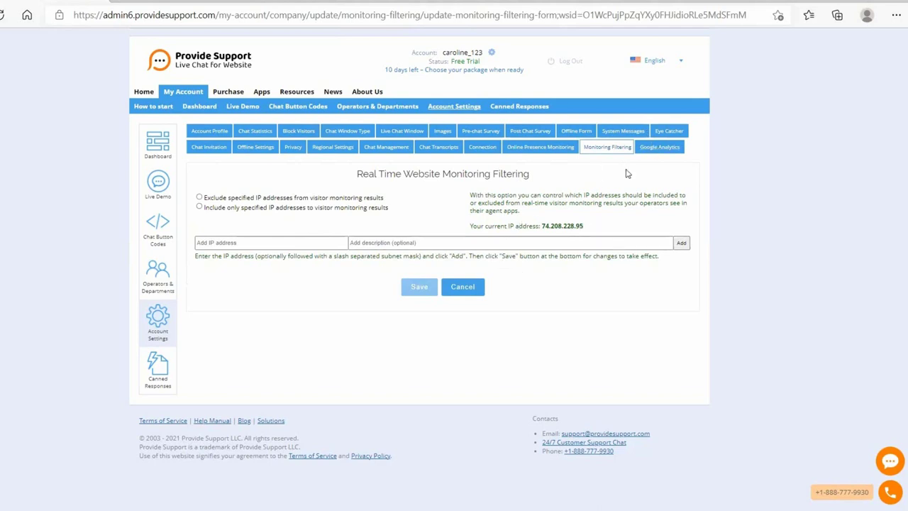
click(663, 148)
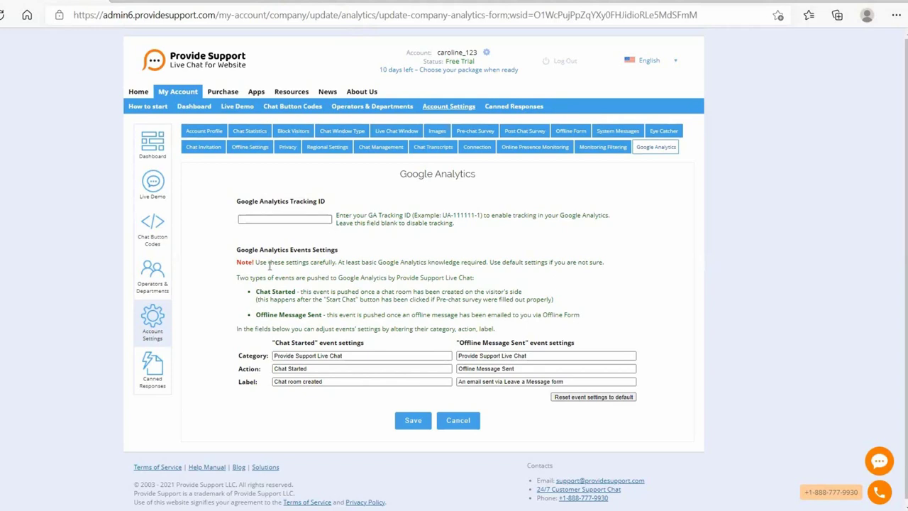
scroll(269, 265, down, 1)
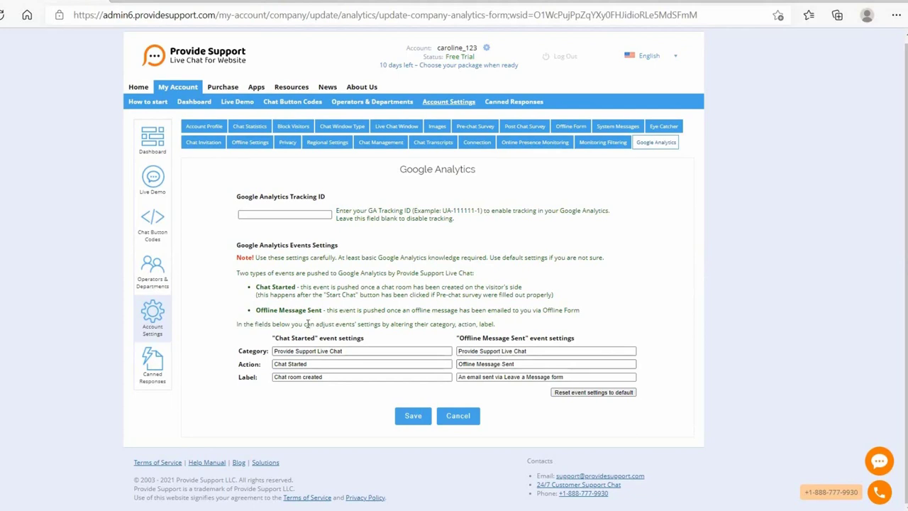
- Open the Canned Responses list and scroll through its company group responses
click(152, 369)
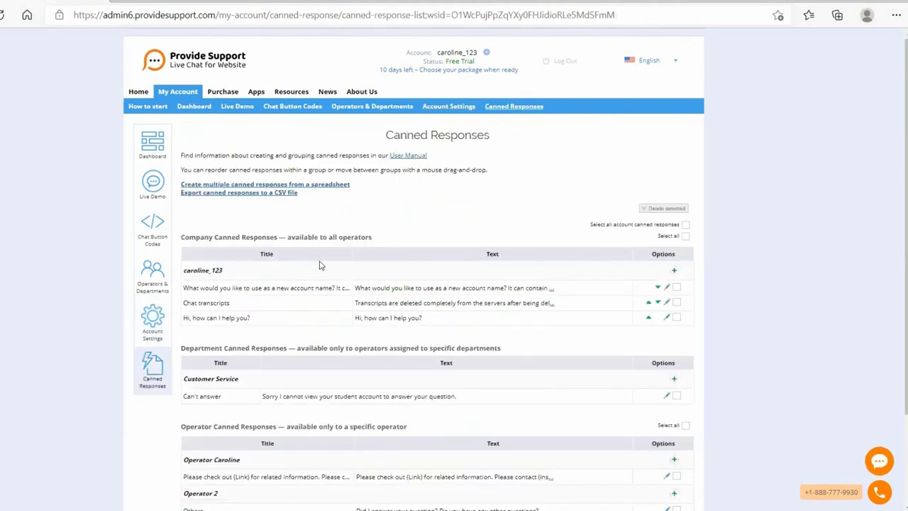
scroll(319, 264, down, 1)
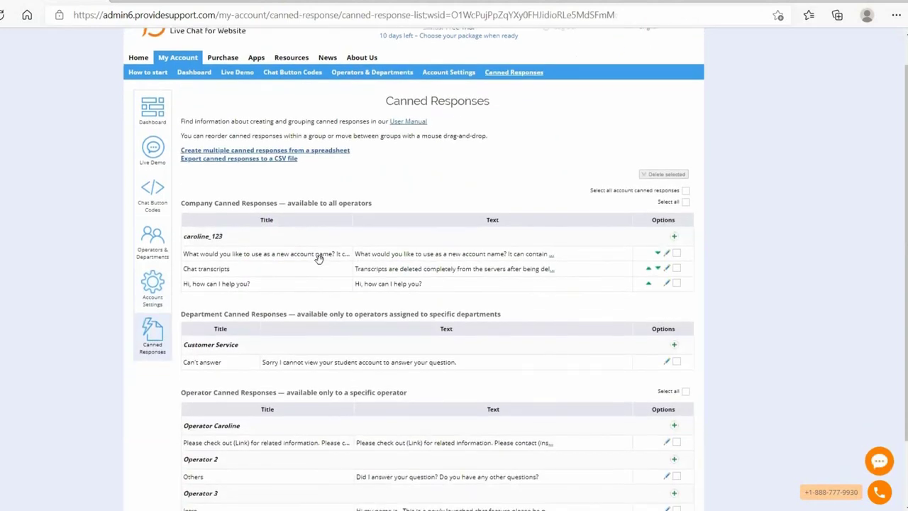
scroll(319, 259, down, 2)
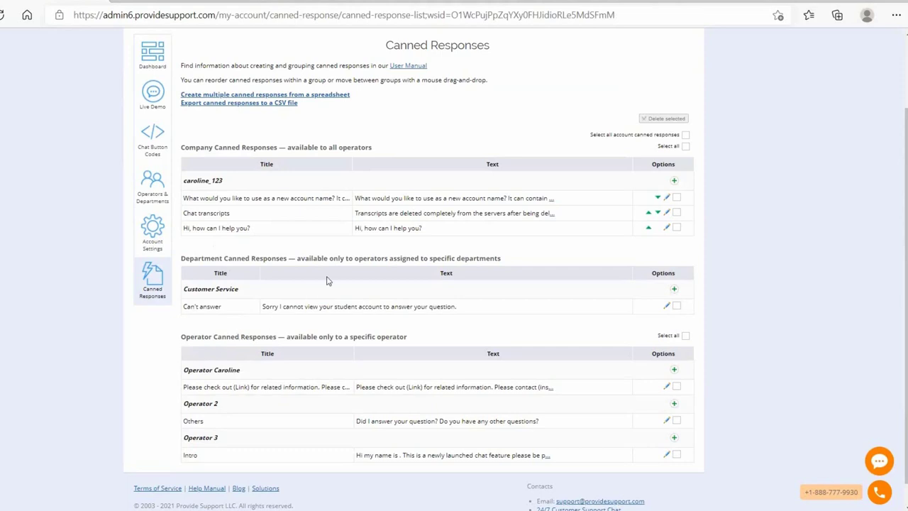
scroll(327, 280, up, 1)
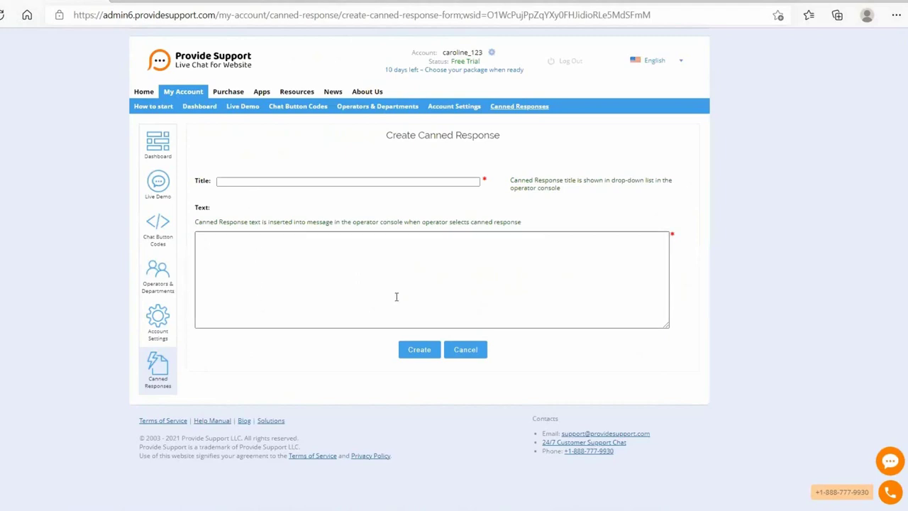
- Cancel the new response form, reorder Chat transcripts, and close an edit form unsaved
click(465, 349)
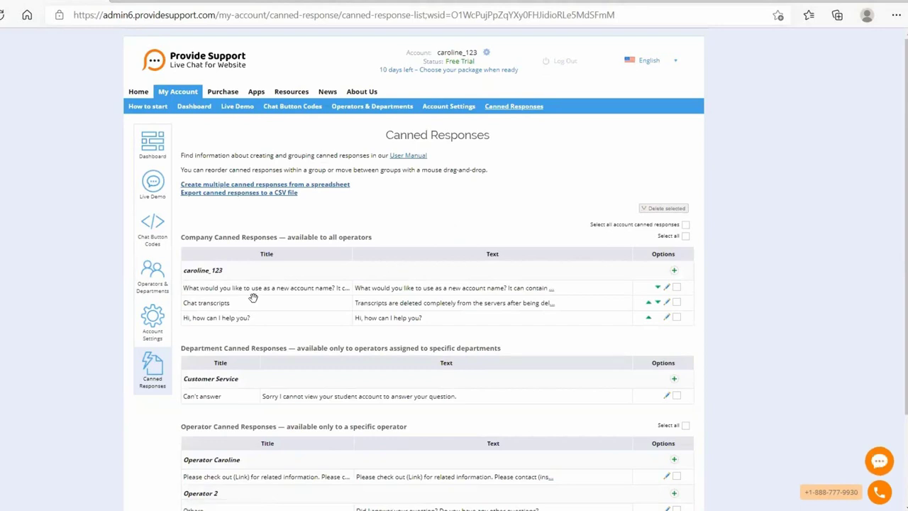
drag(252, 298, 258, 332)
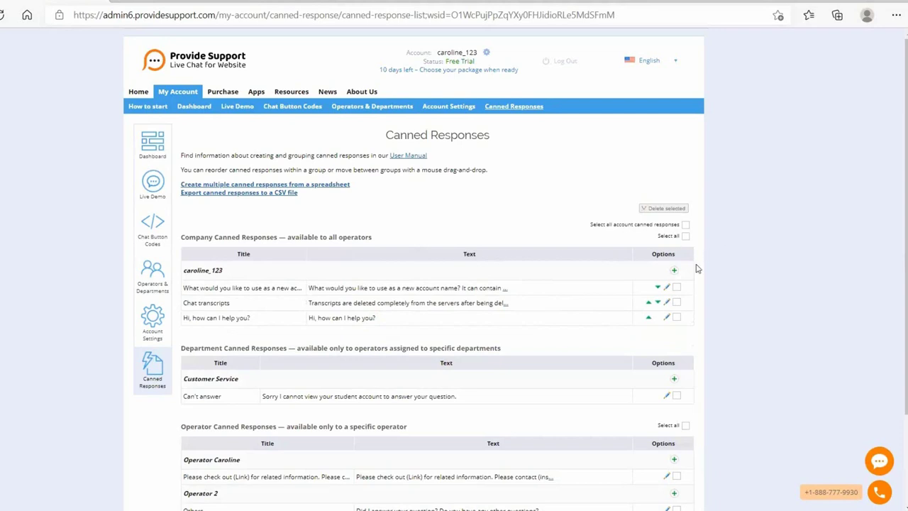
click(667, 291)
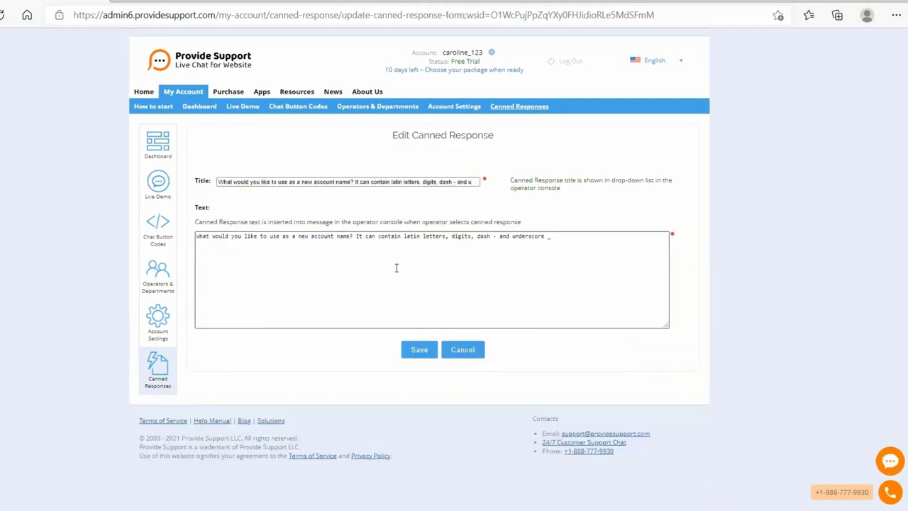
click(463, 350)
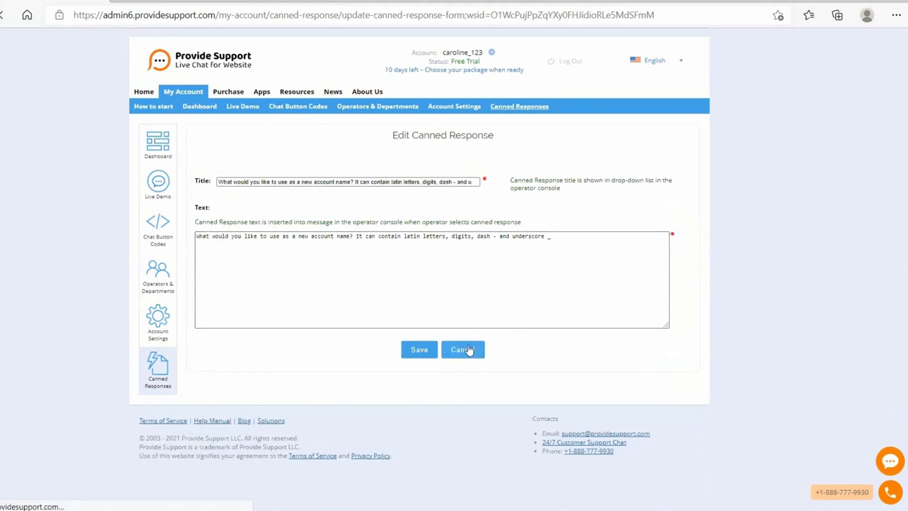
scroll(304, 406, down, 3)
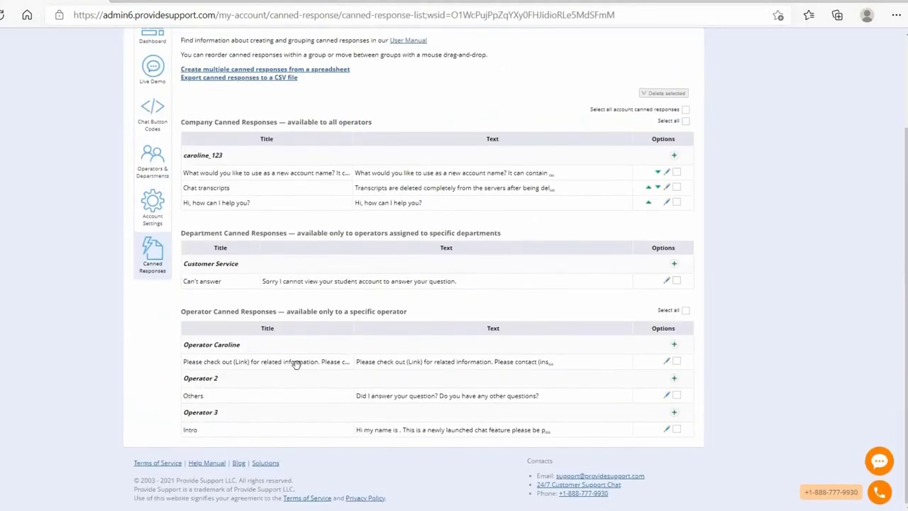